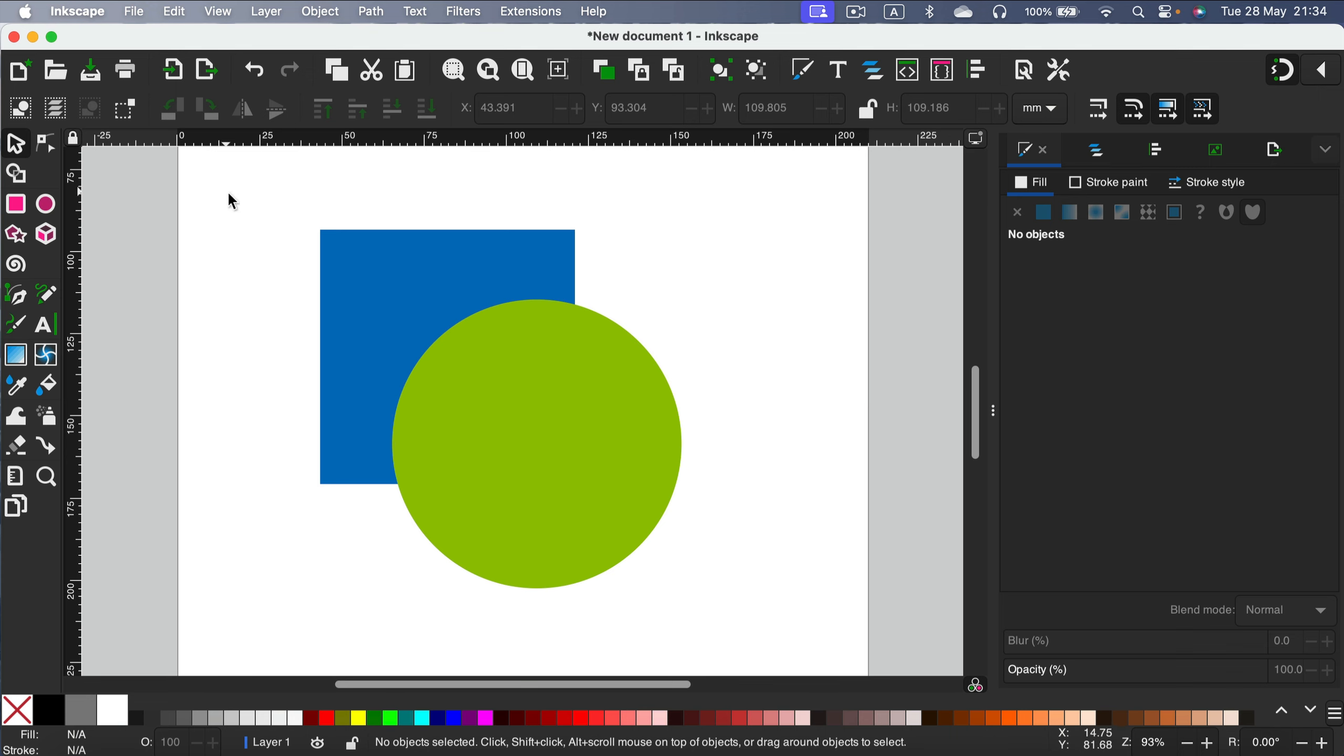
Select the square and circle, apply Union, and undo it.
drag(230, 190, 825, 631)
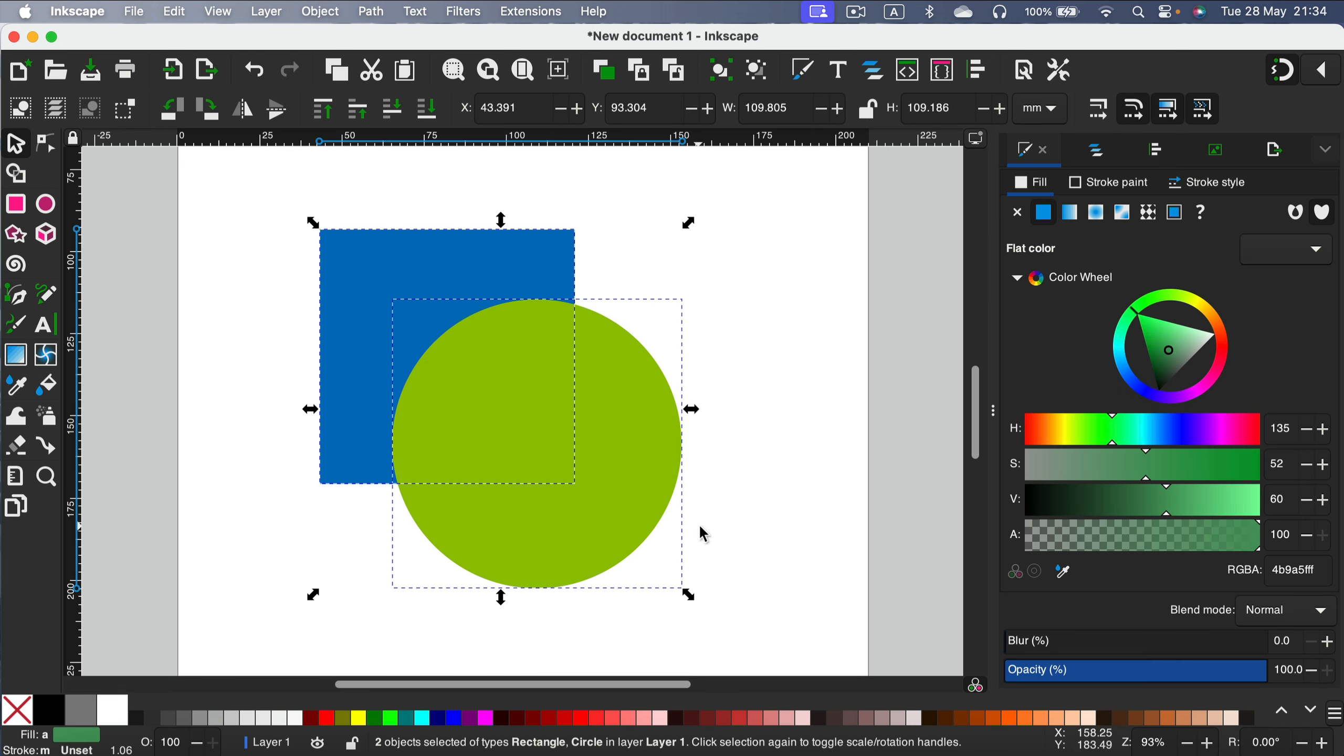
click(373, 11)
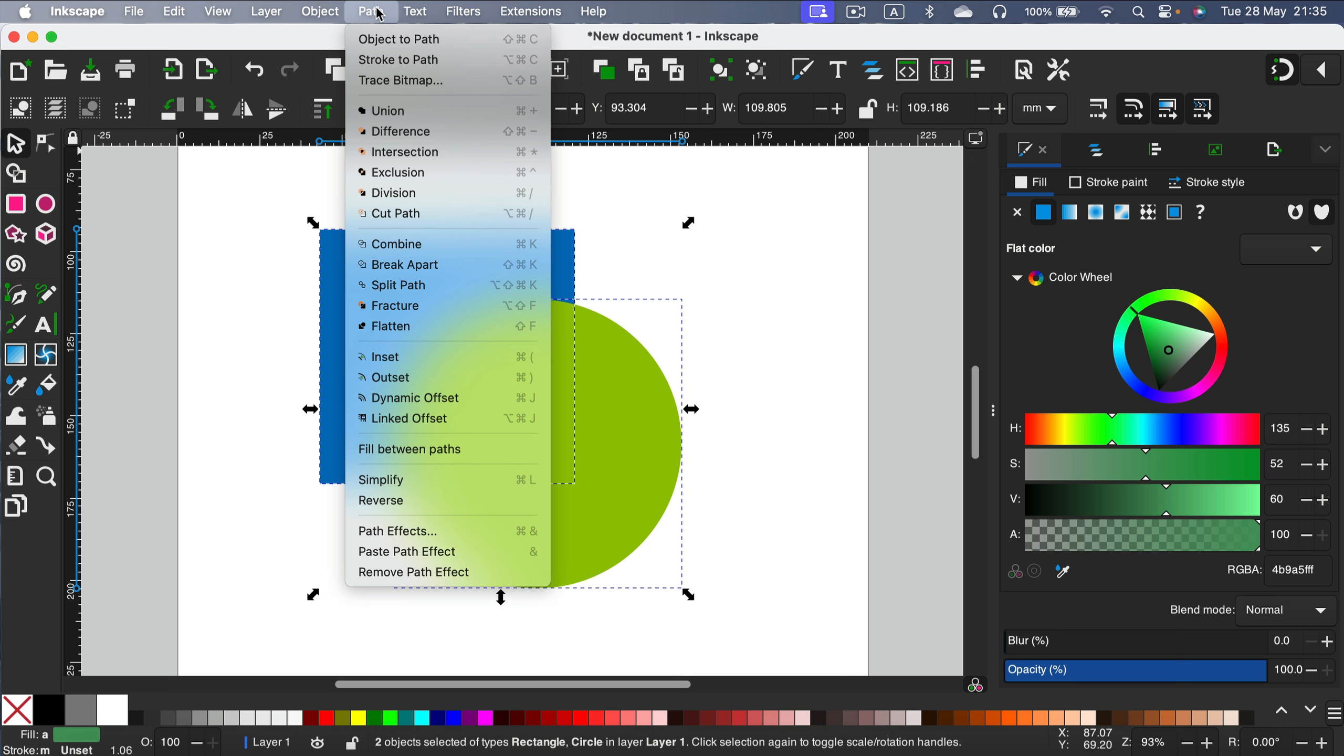
click(424, 111)
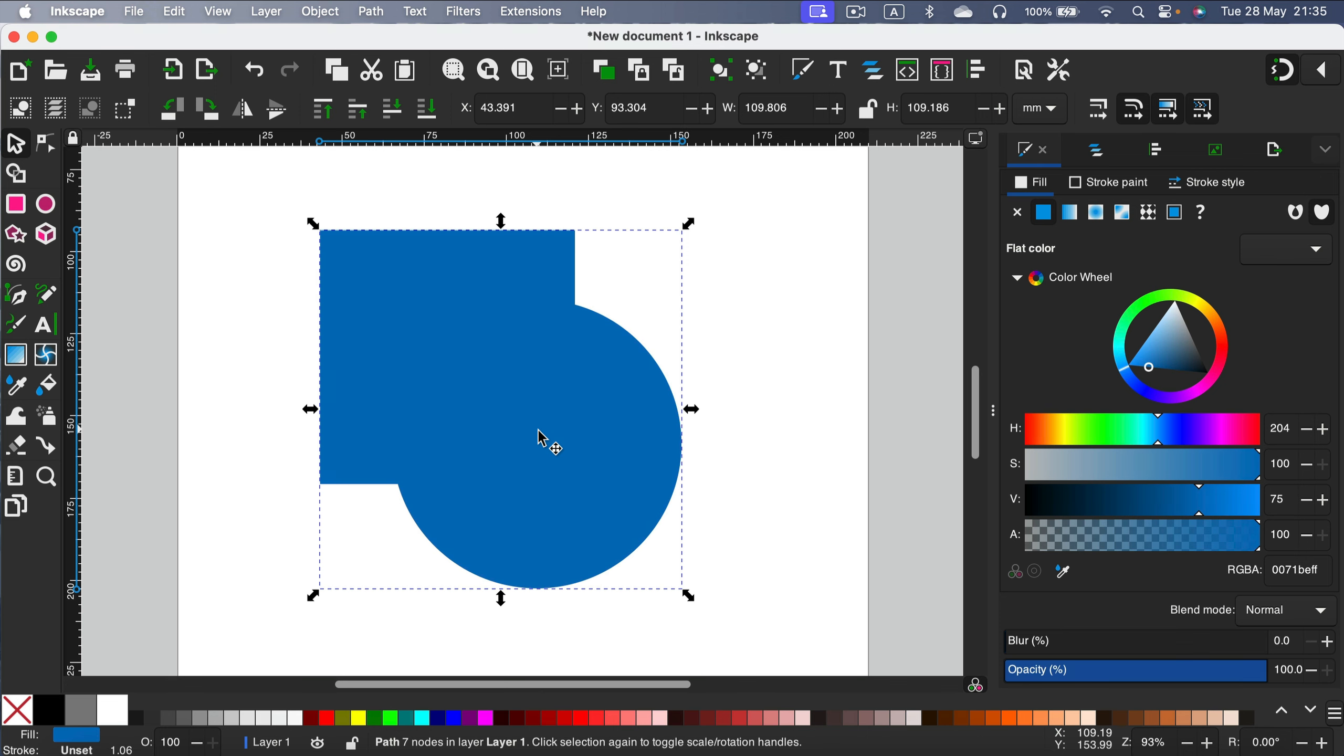
key(ctrl+z)
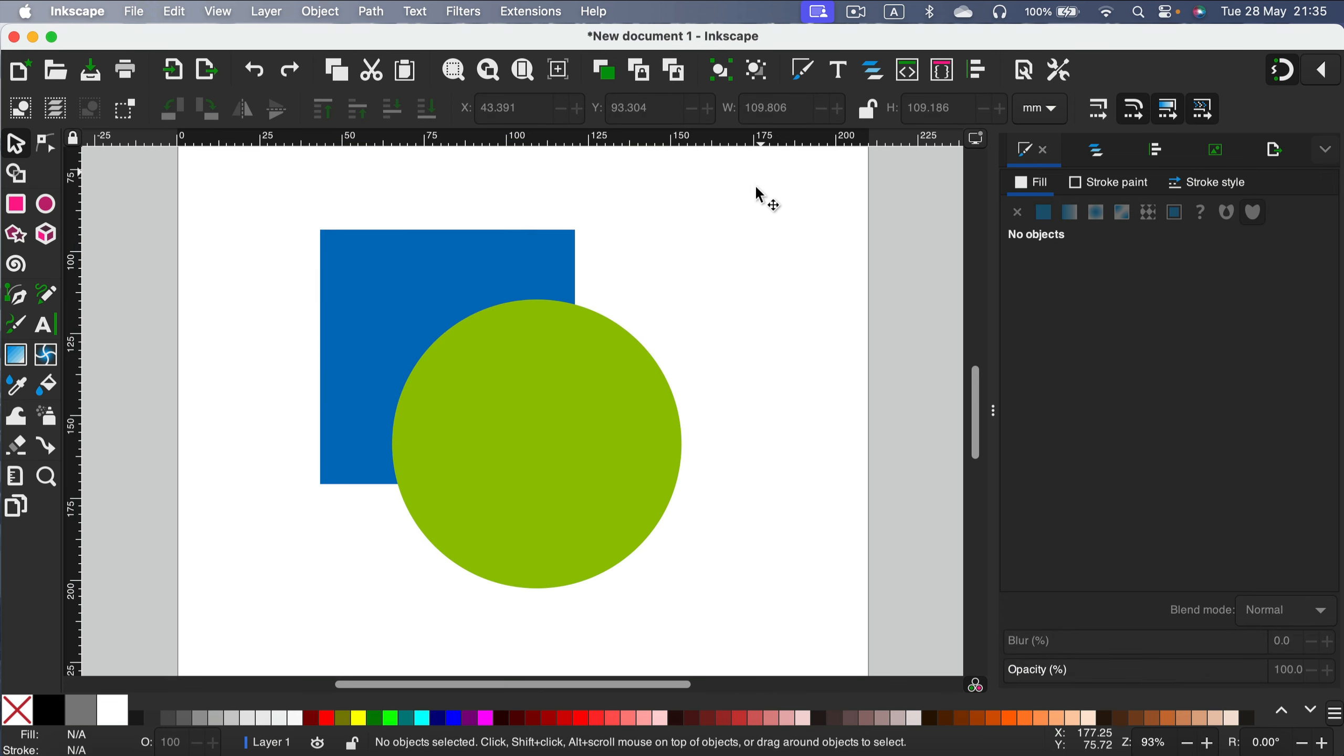
Select both shapes, apply Difference, and undo it.
drag(762, 171, 229, 624)
click(372, 12)
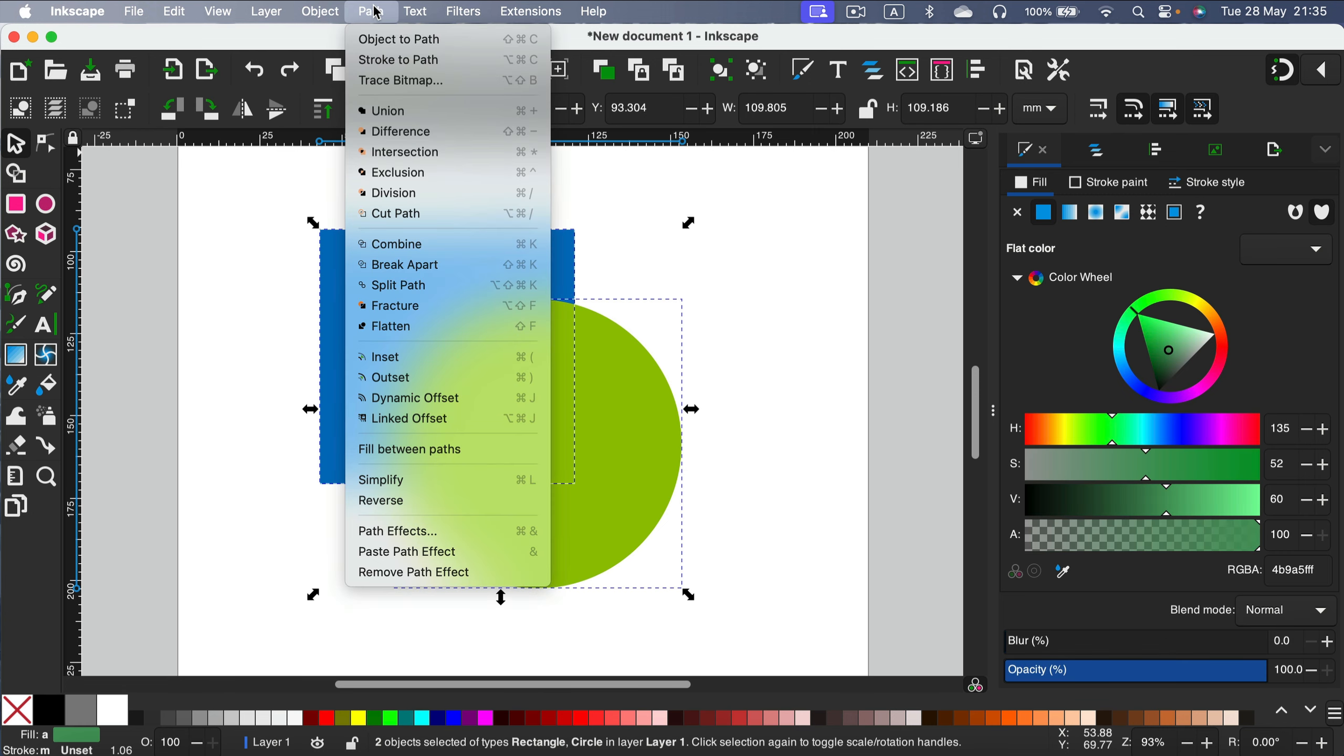
click(383, 131)
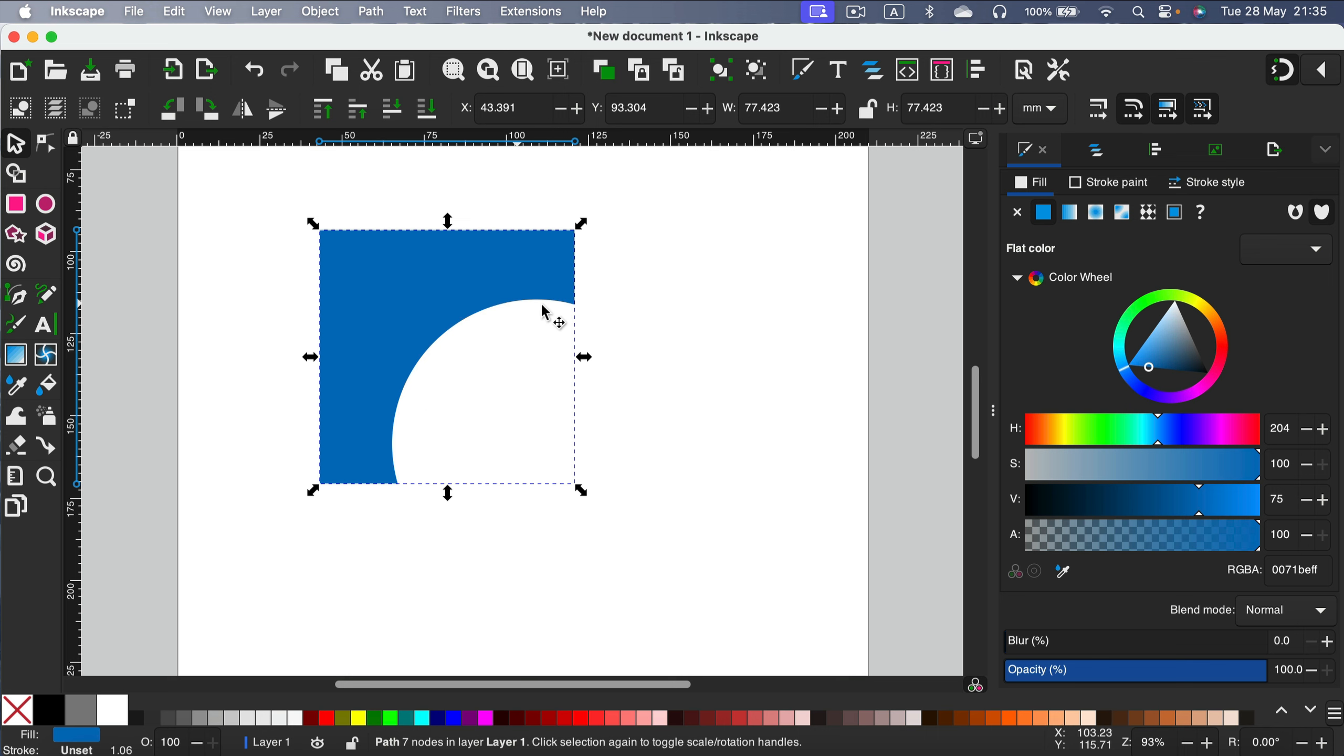
key(super+z)
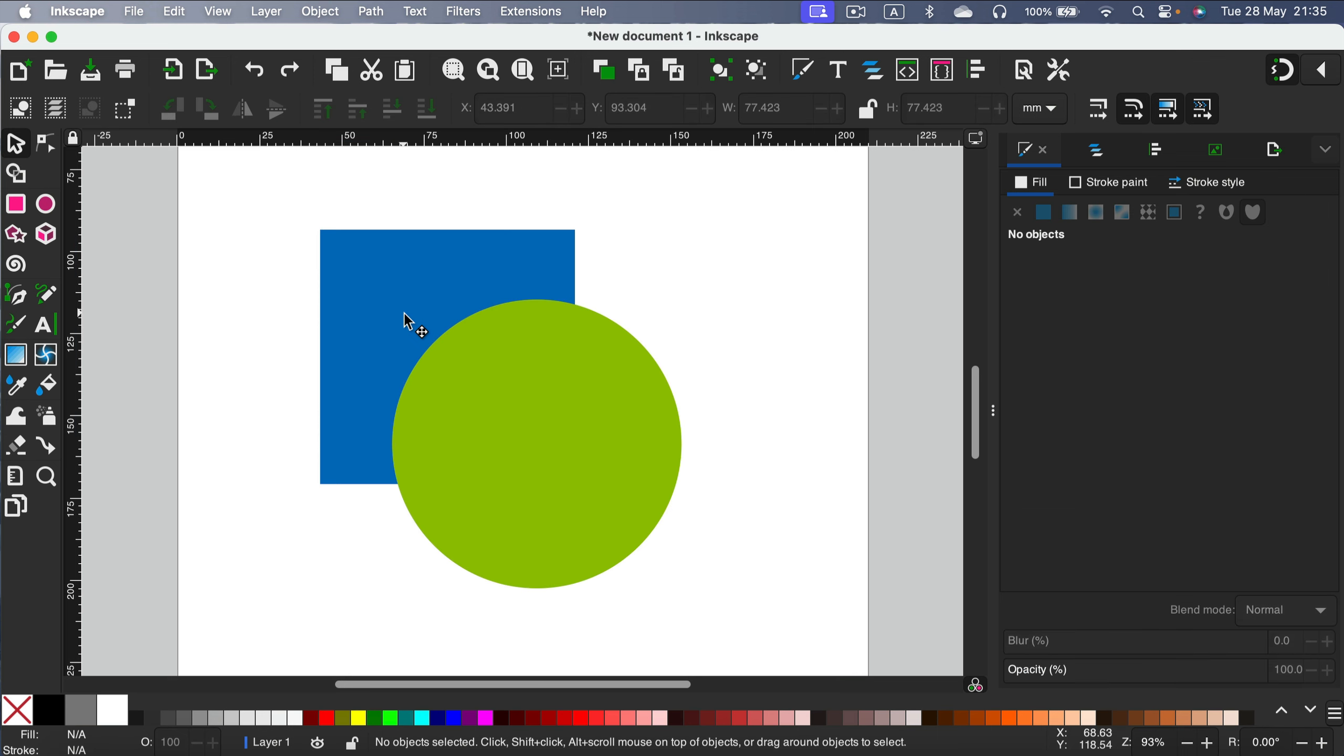
Select both shapes, apply Intersection, and undo it.
drag(290, 188, 797, 656)
click(373, 11)
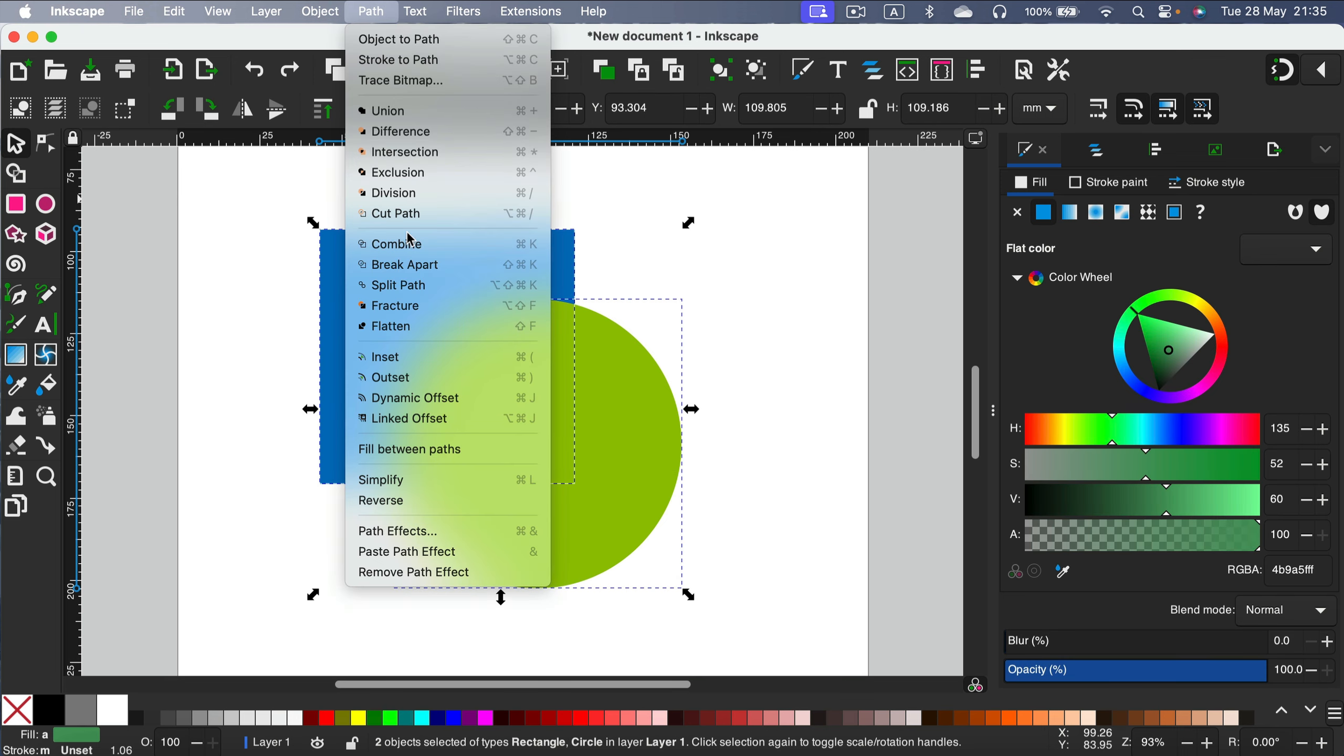
click(391, 153)
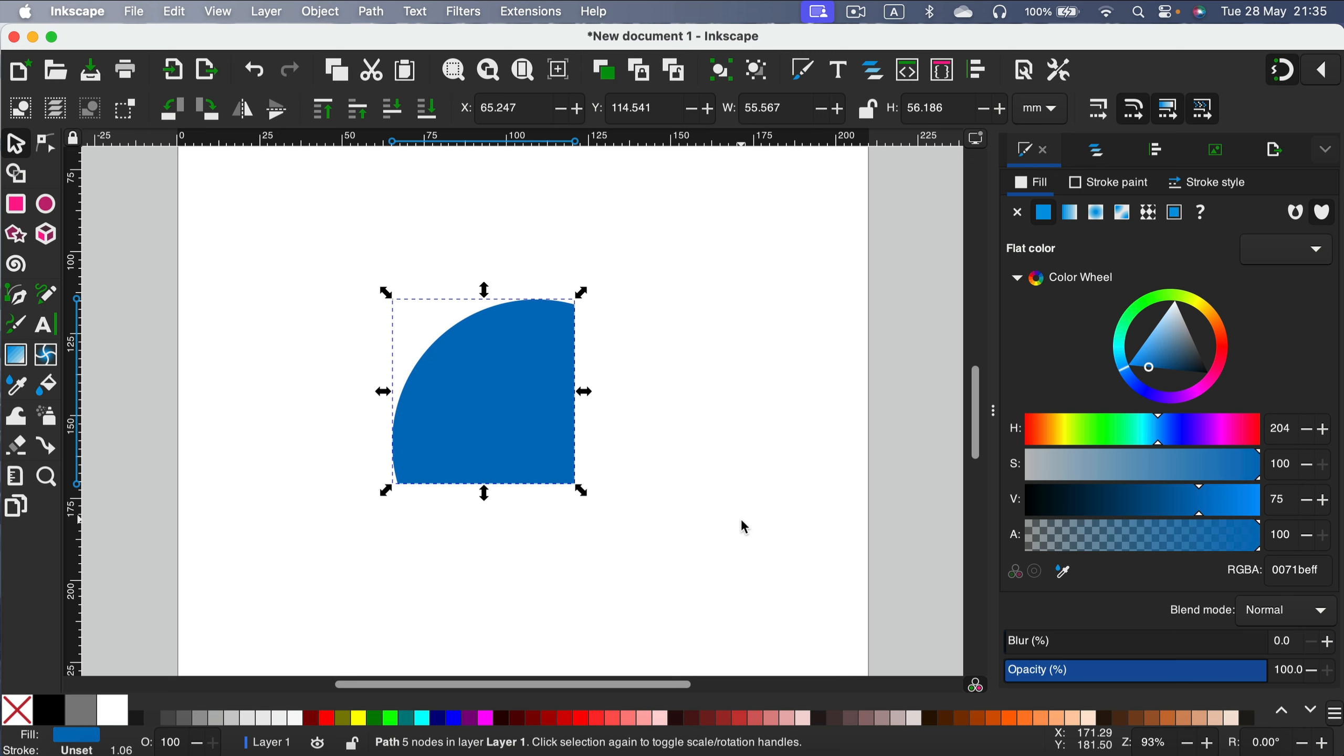
key(super+z)
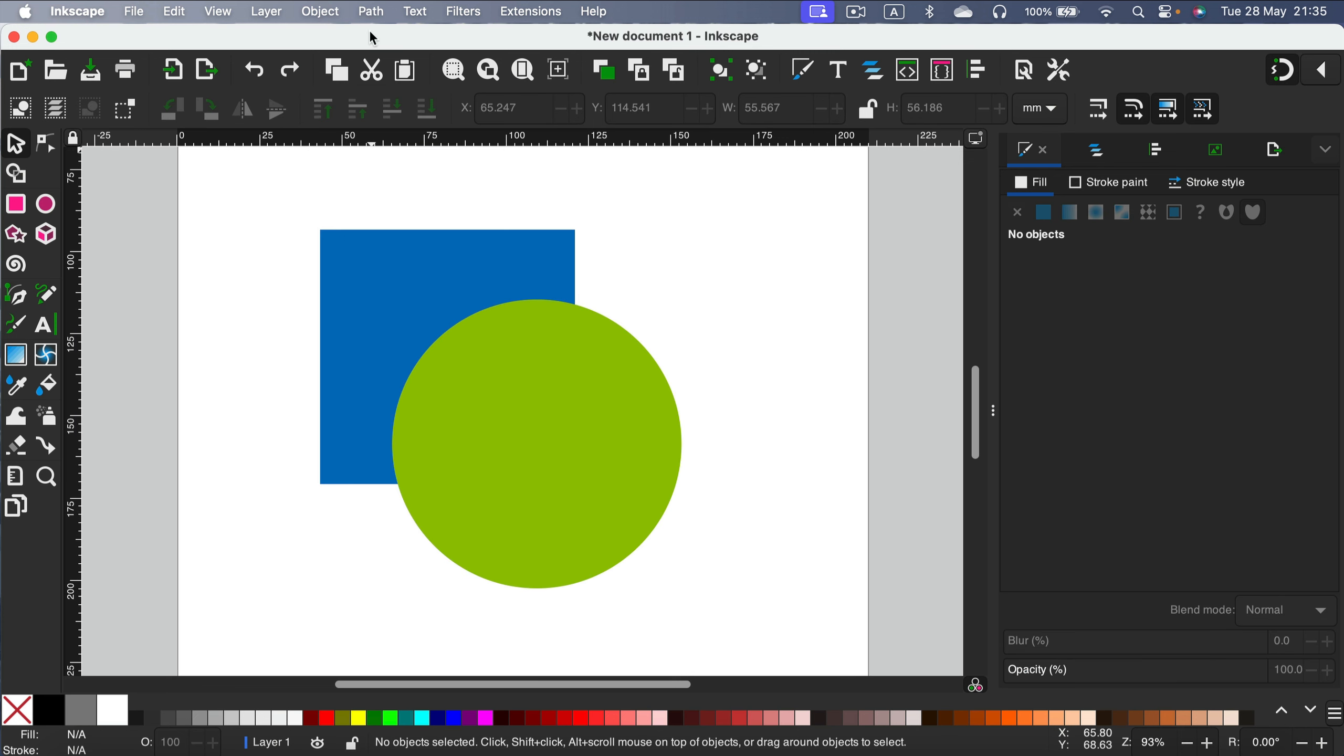
Select both shapes, apply Exclusion, and undo it.
drag(285, 203, 812, 628)
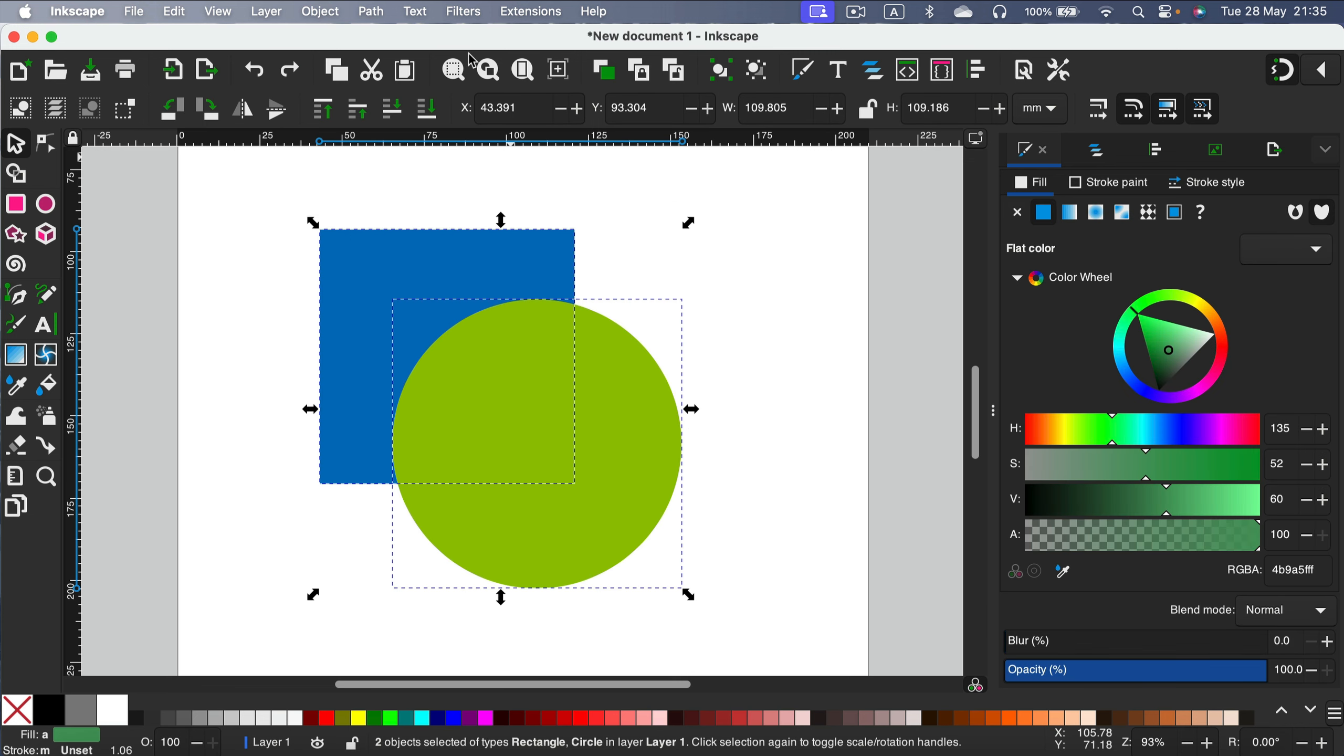
click(371, 11)
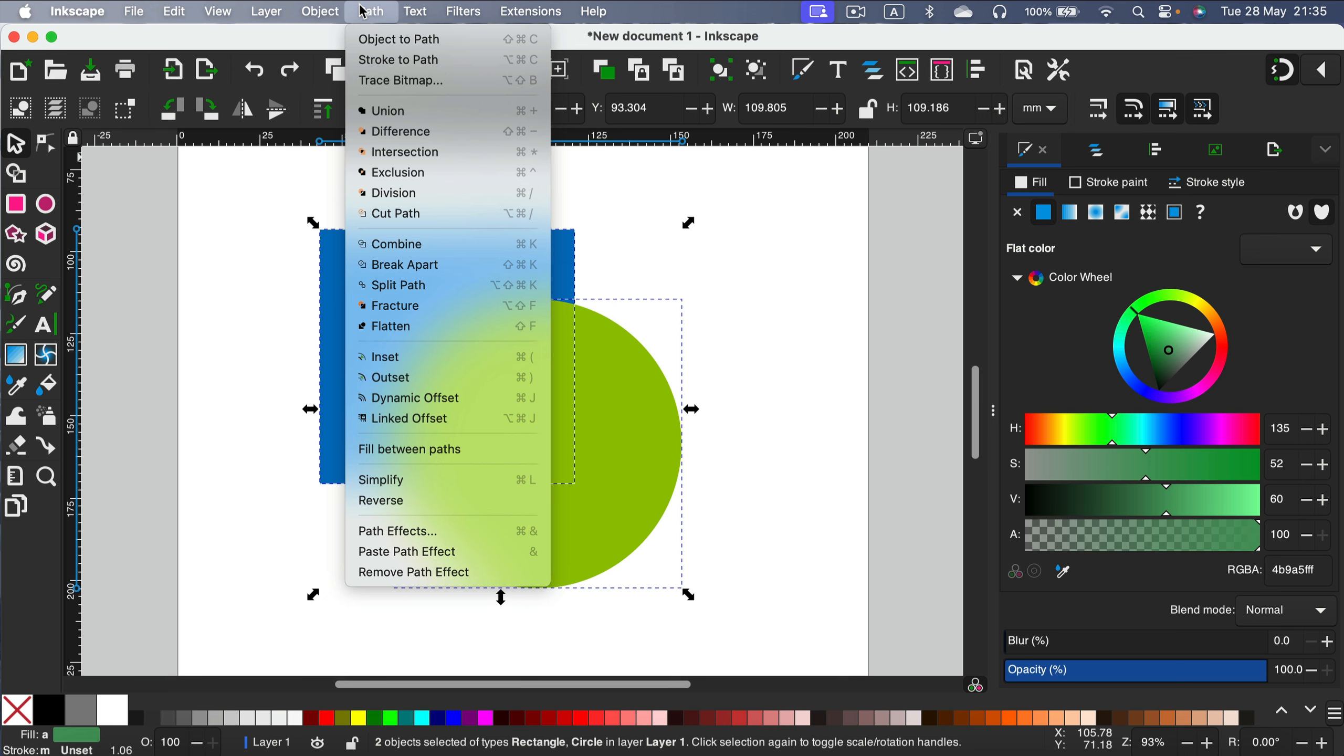
click(415, 173)
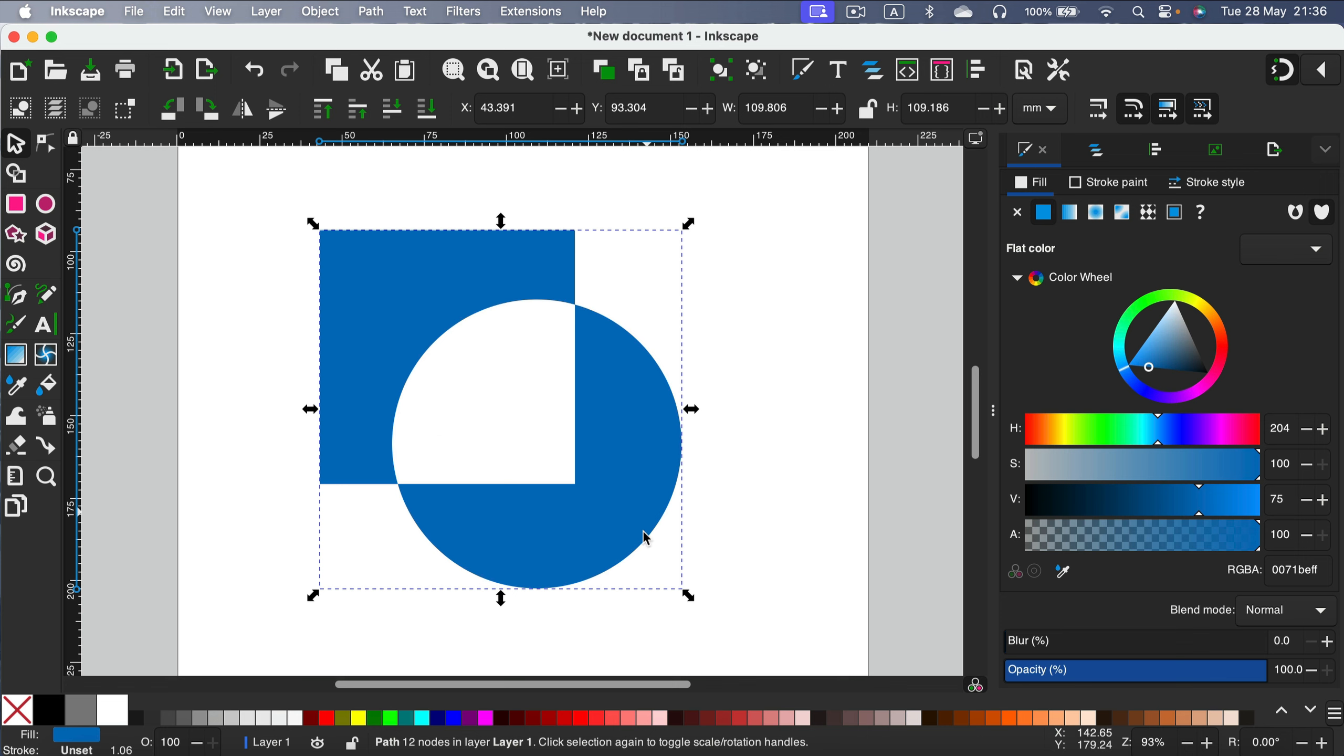
key(ctrl+z)
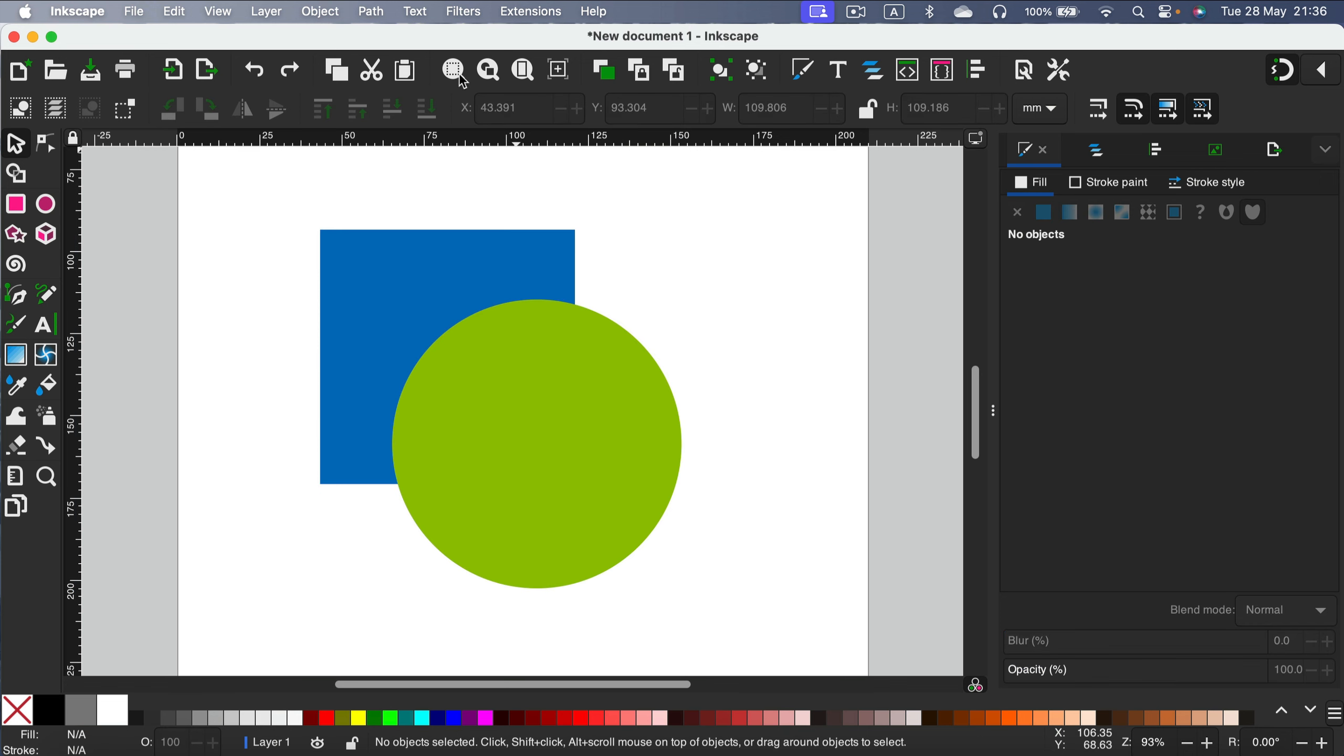
Select both shapes and apply Division to cut the square along the circle's outline.
drag(293, 177, 795, 639)
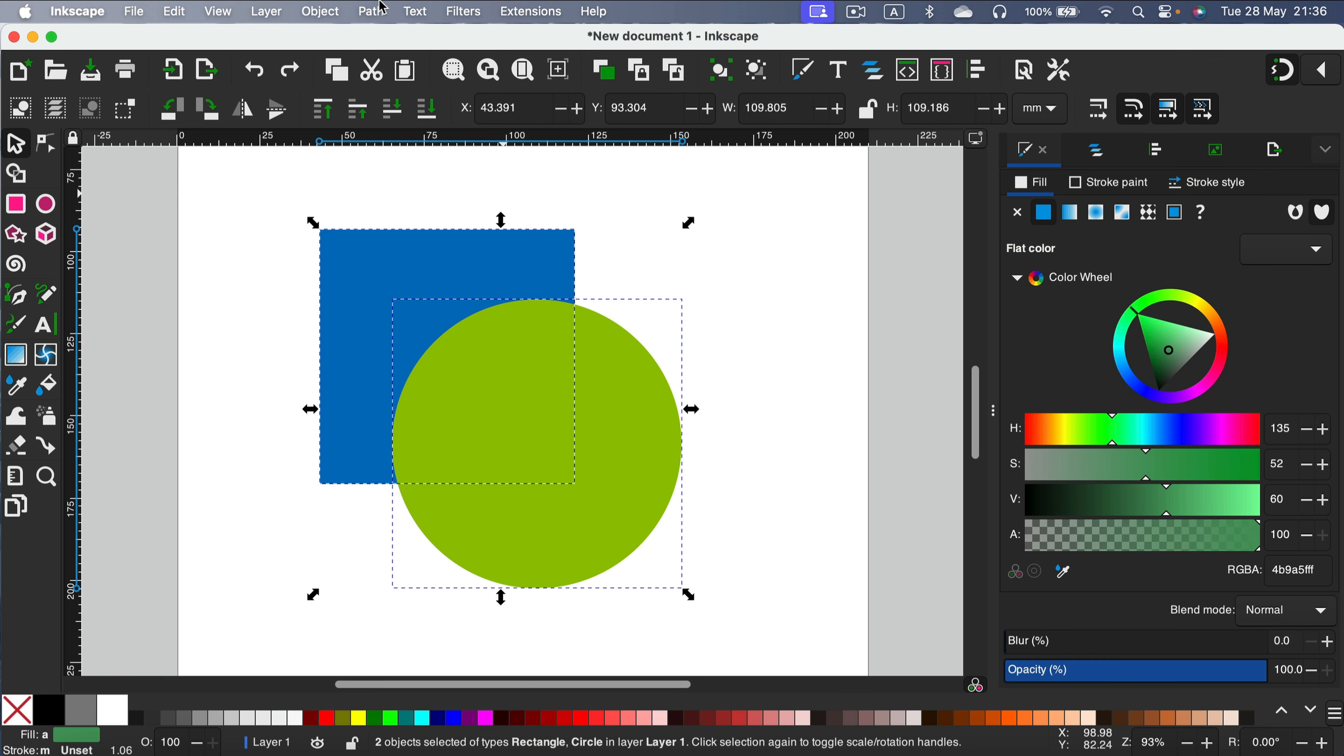
click(372, 11)
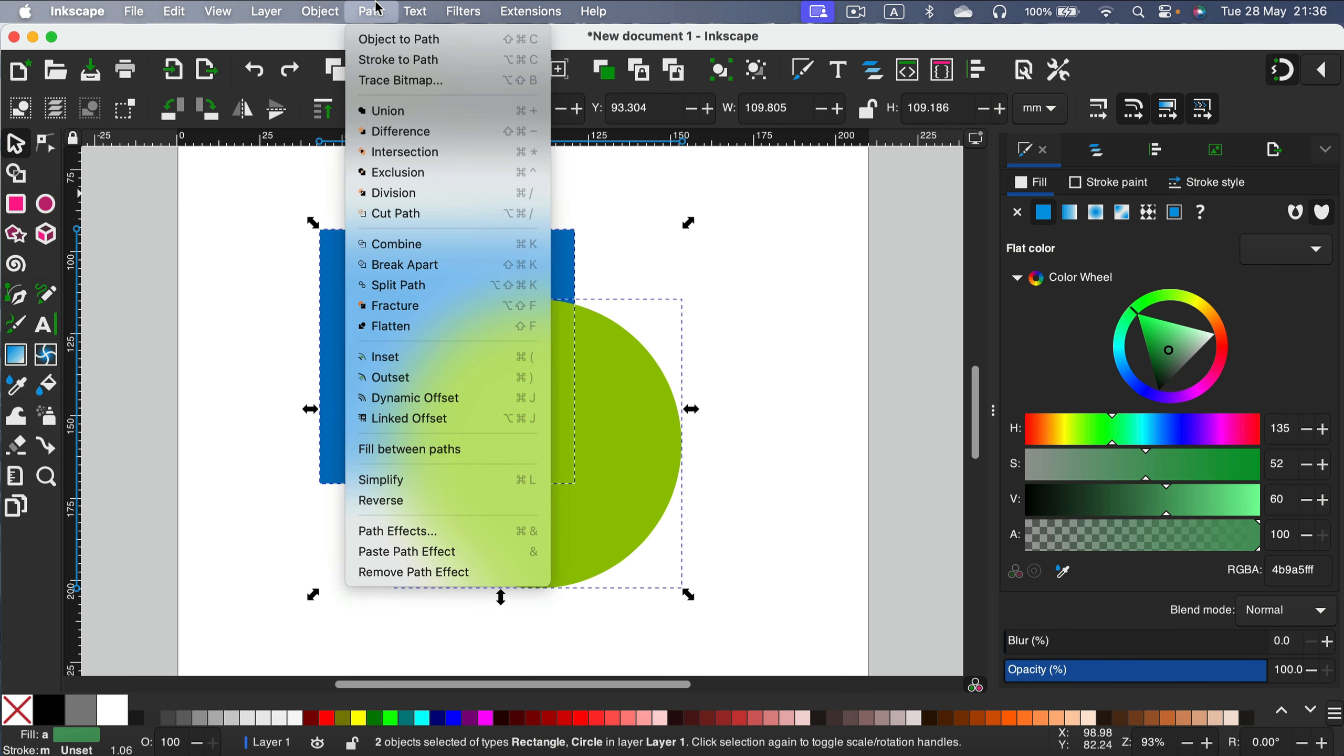
click(398, 194)
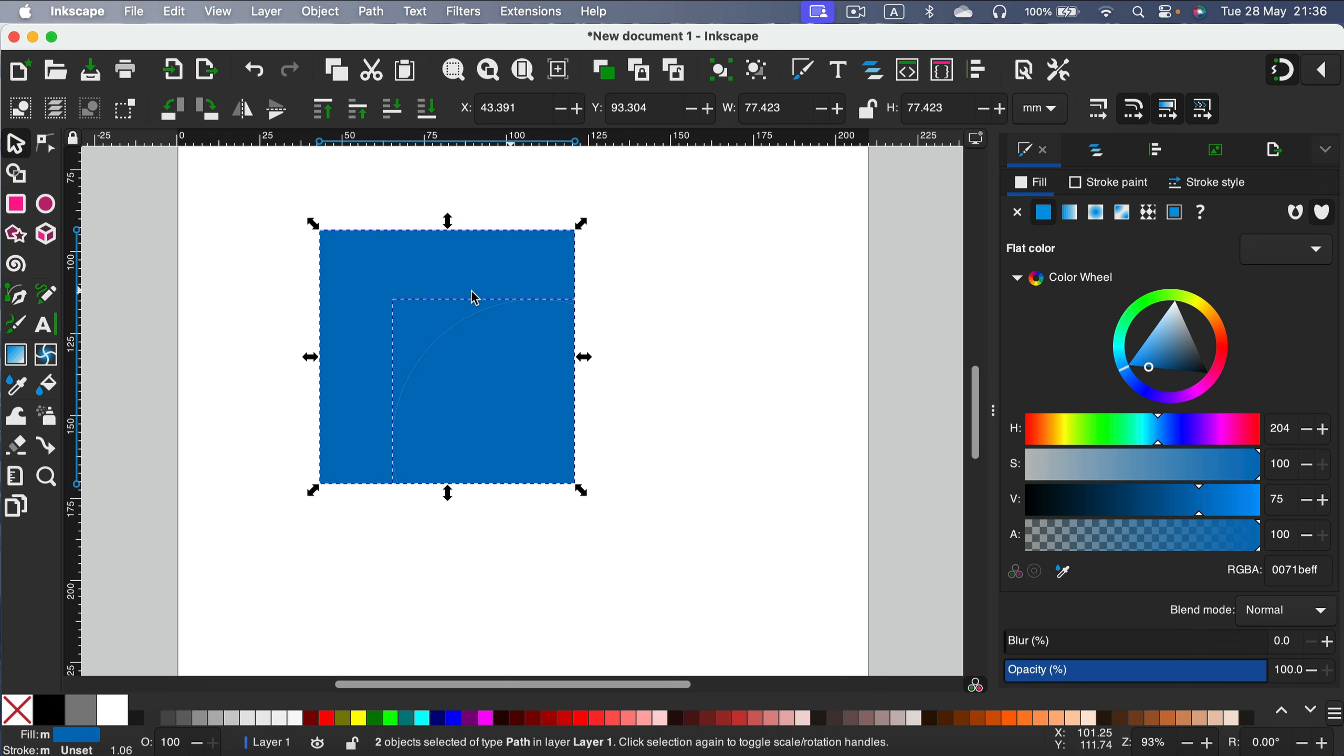
click(706, 204)
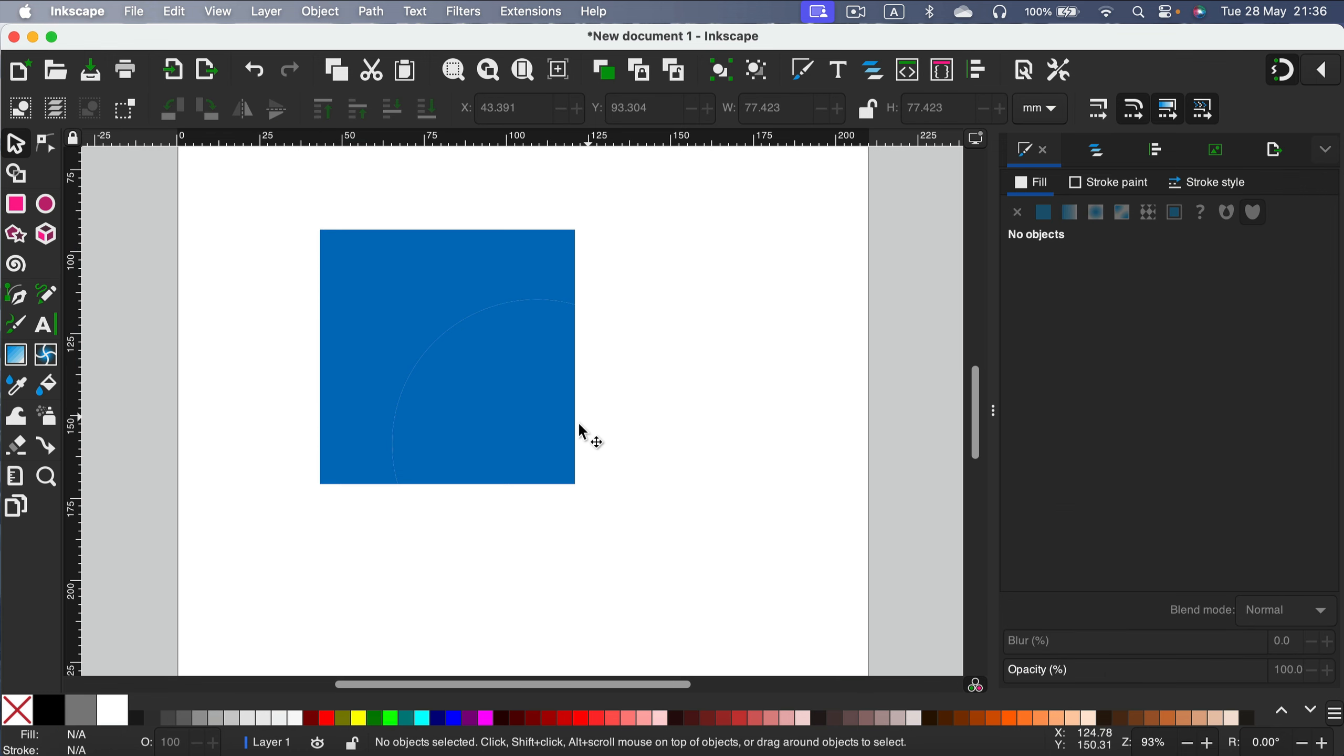
Drag the divided quarter-circle piece away, then undo the move and the division.
drag(502, 414, 637, 519)
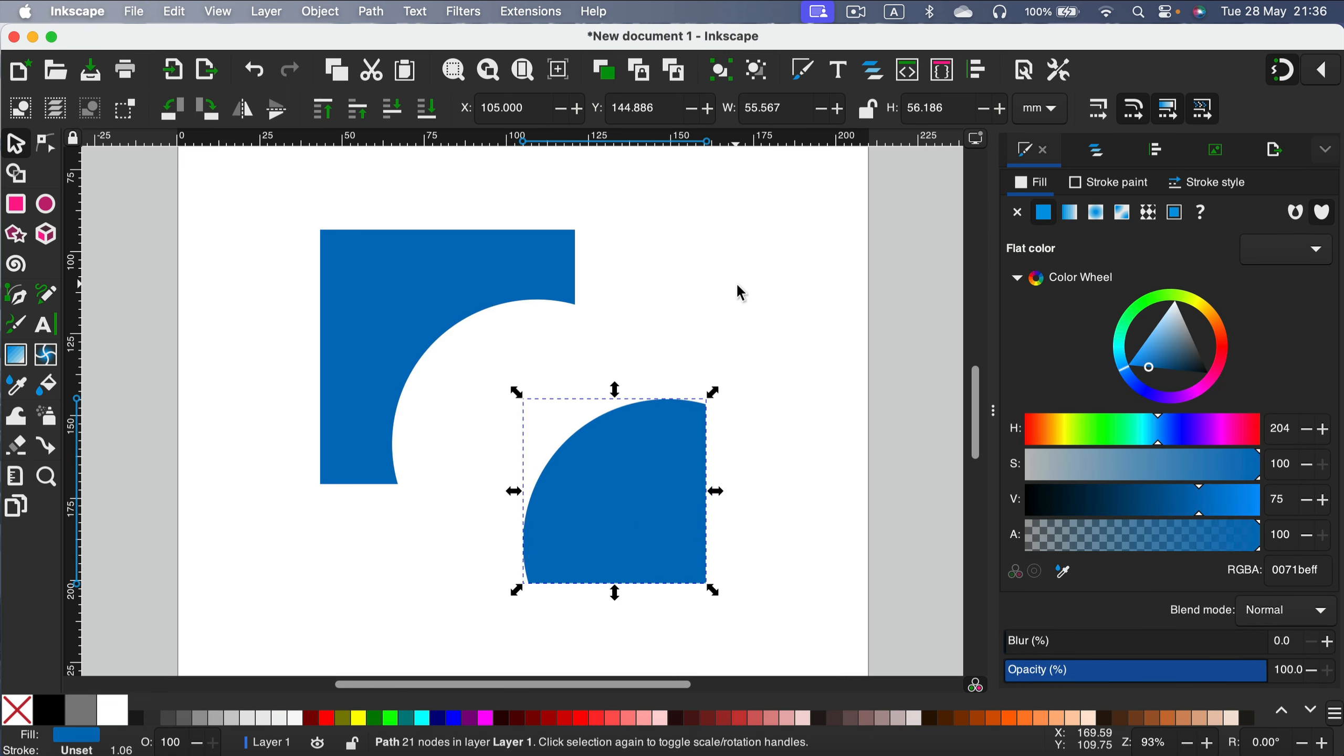
key(super+z)
key(super+z)
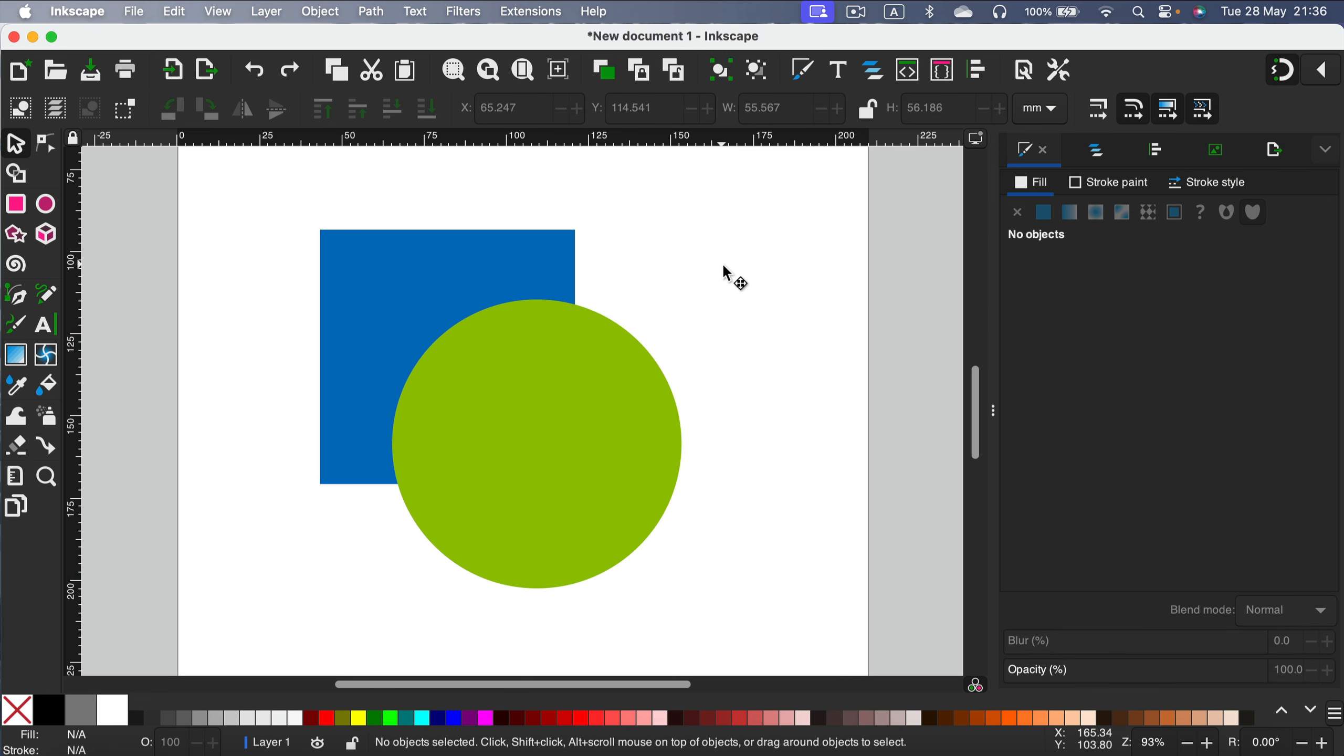
Select all objects and combine them into a single path.
key(super+a)
click(374, 10)
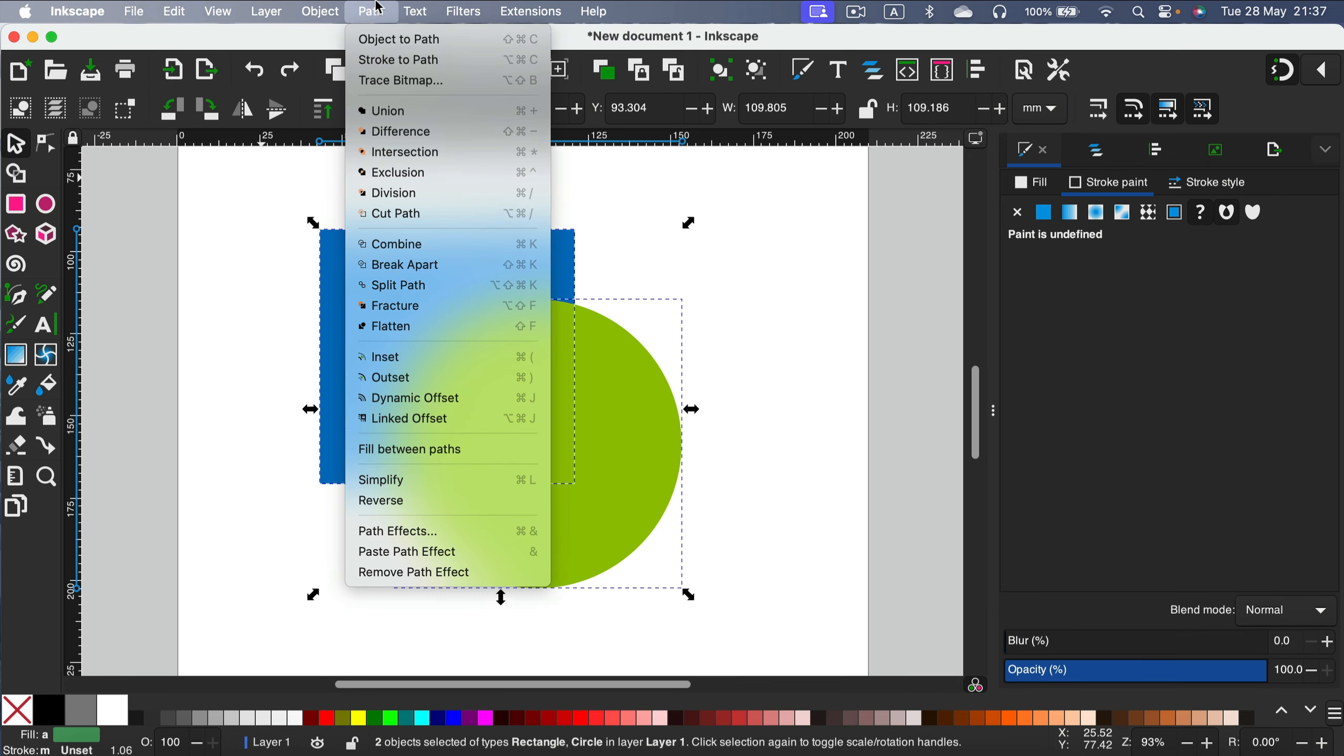
click(479, 245)
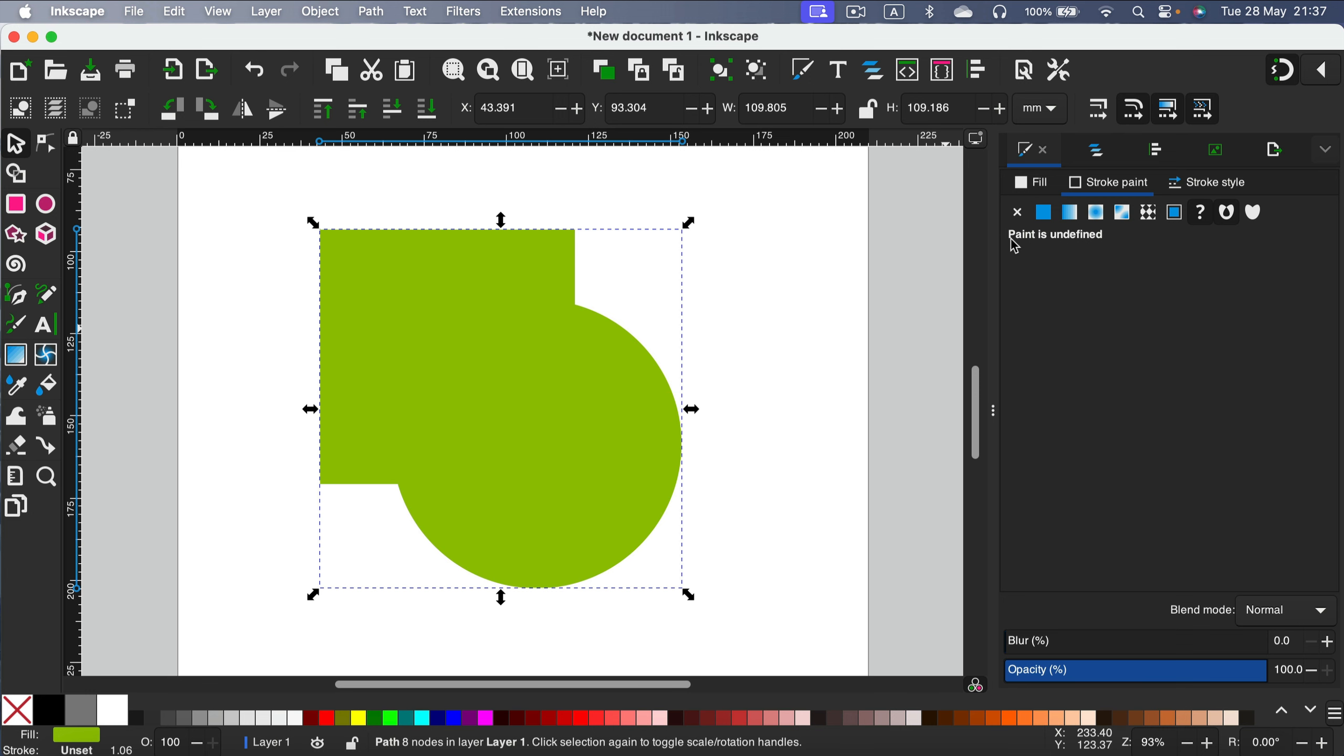
Open the Layers and Objects panel and break the combined path apart into separate paths.
click(1106, 146)
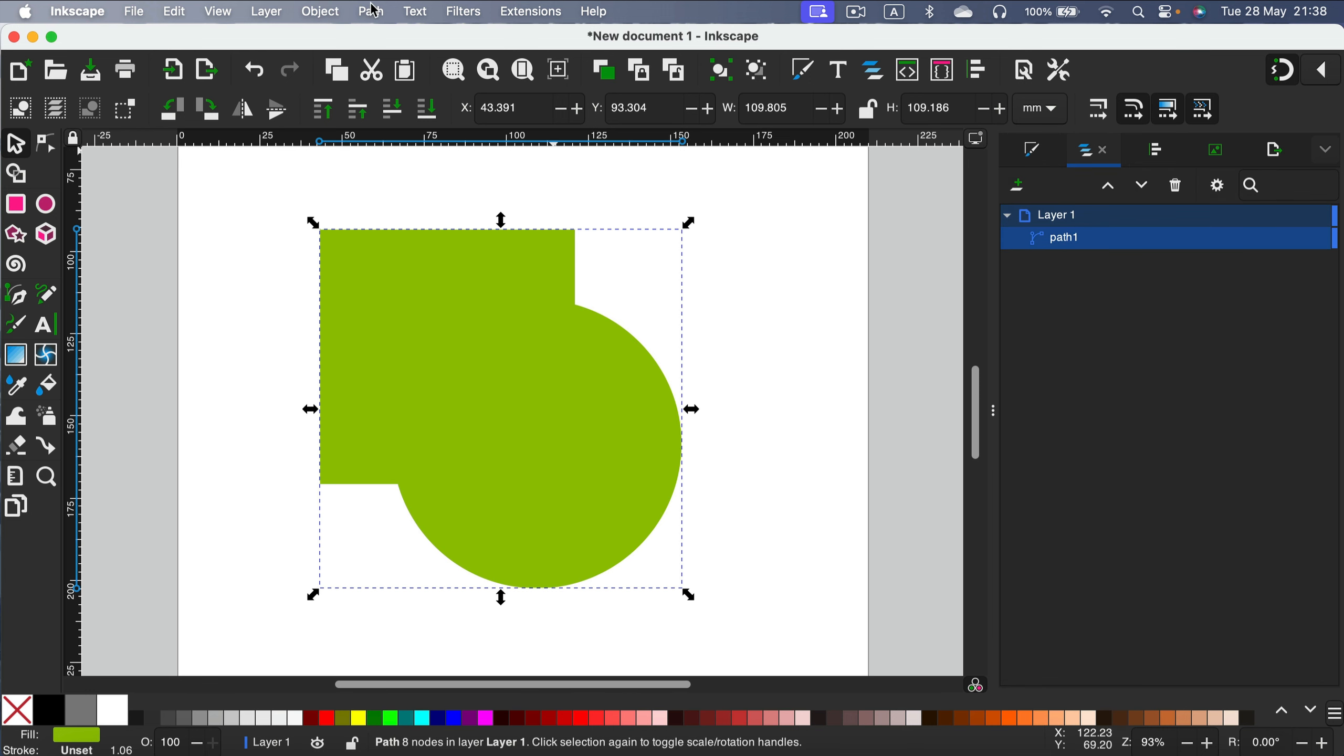
click(375, 10)
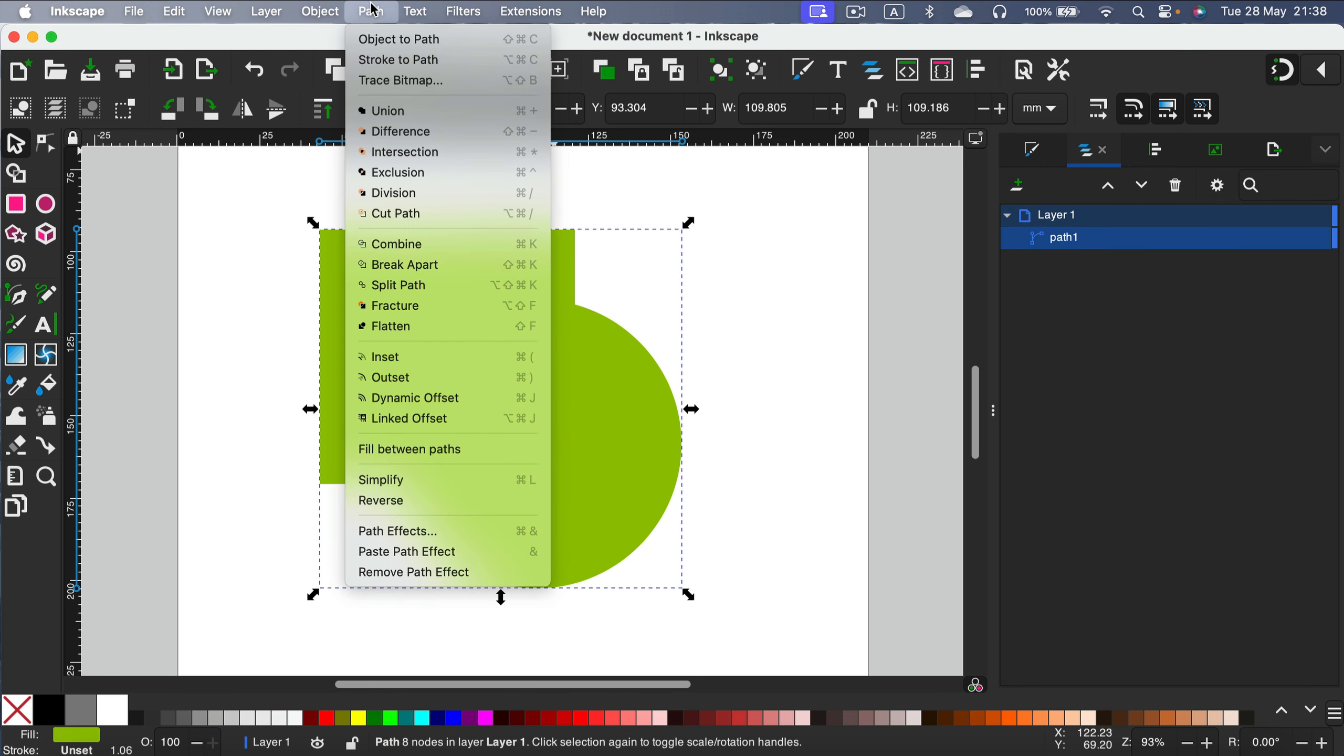
click(450, 265)
click(726, 244)
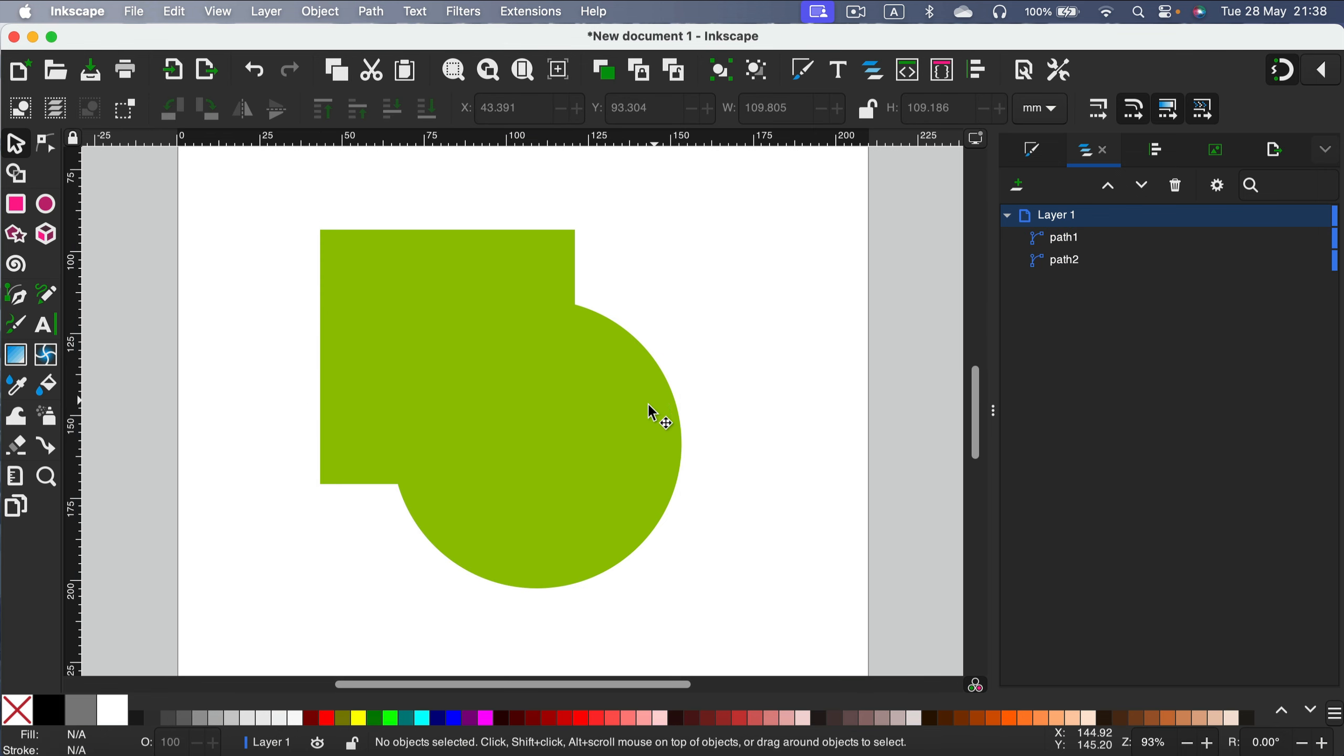
Drag the circle and the square apart, then undo both moves.
drag(650, 405, 725, 411)
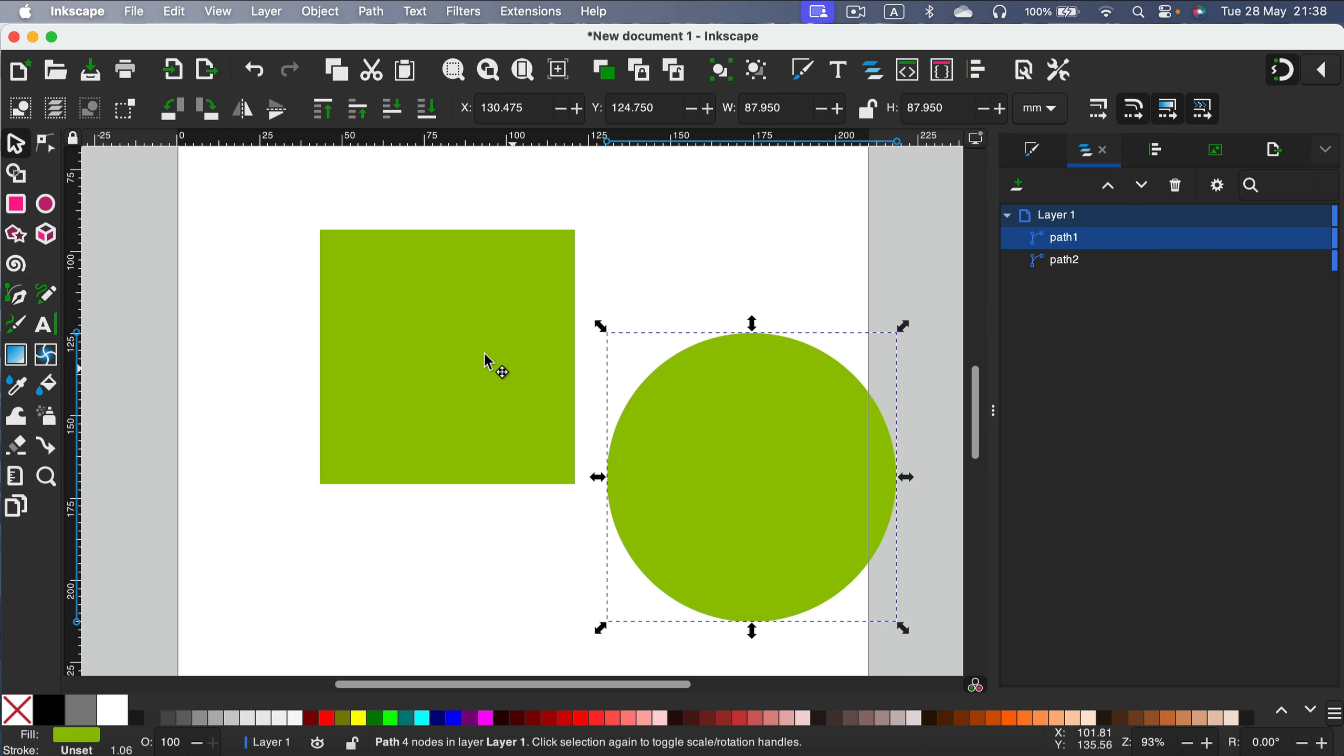
drag(486, 362, 375, 310)
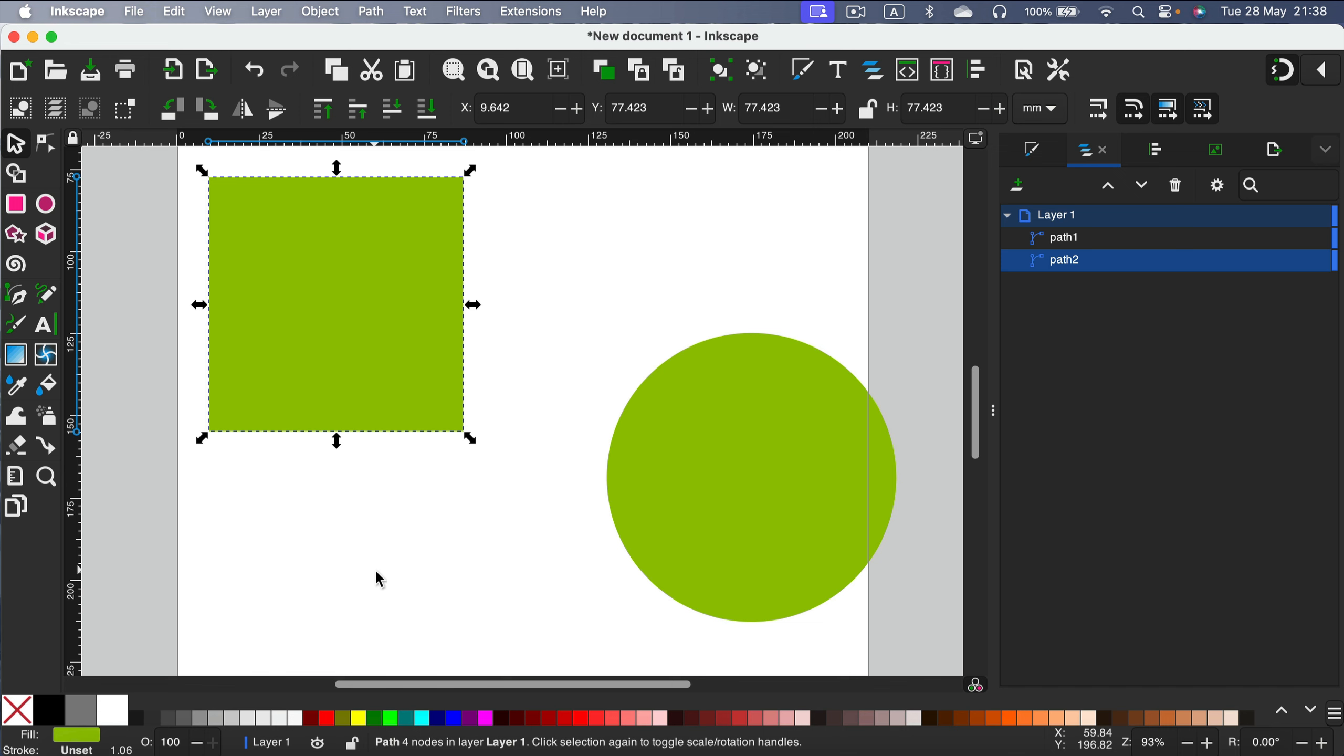
key(super+z)
key(super+z)
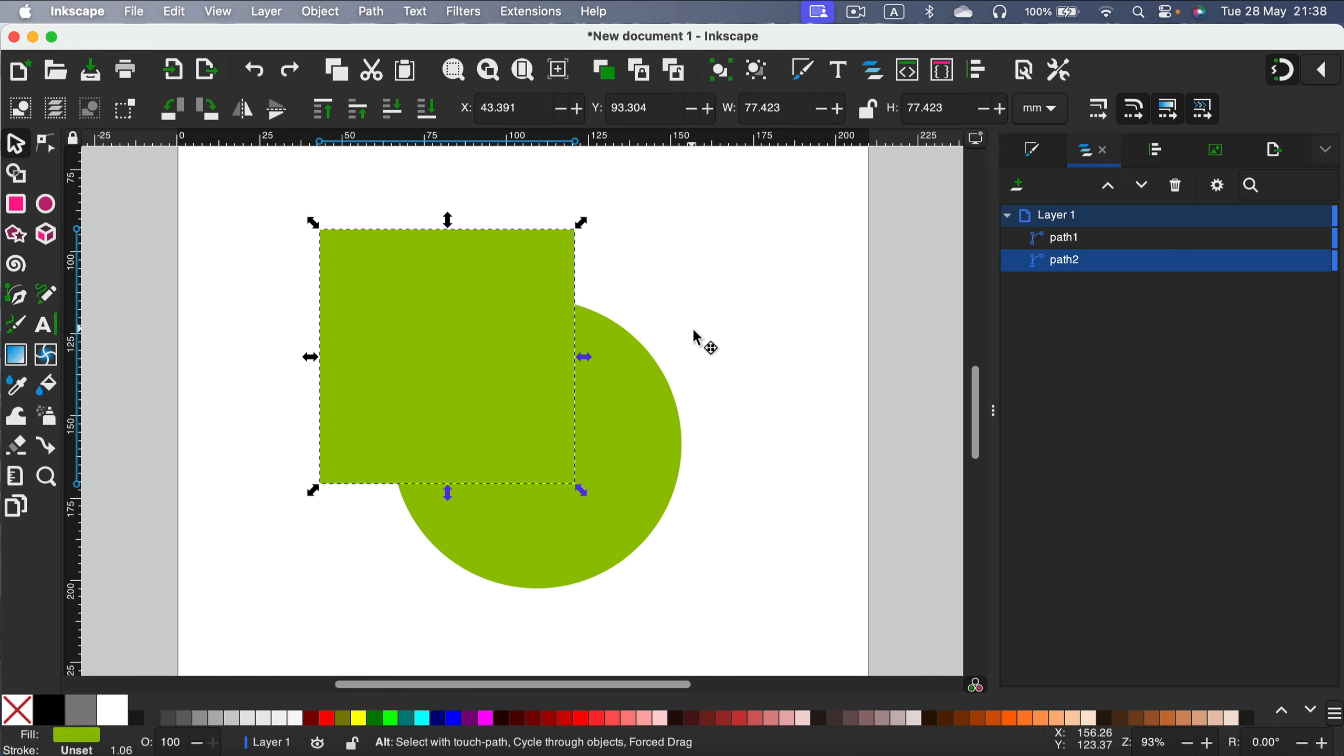
Apply Fracture to the selected square and circle, then deselect.
click(733, 256)
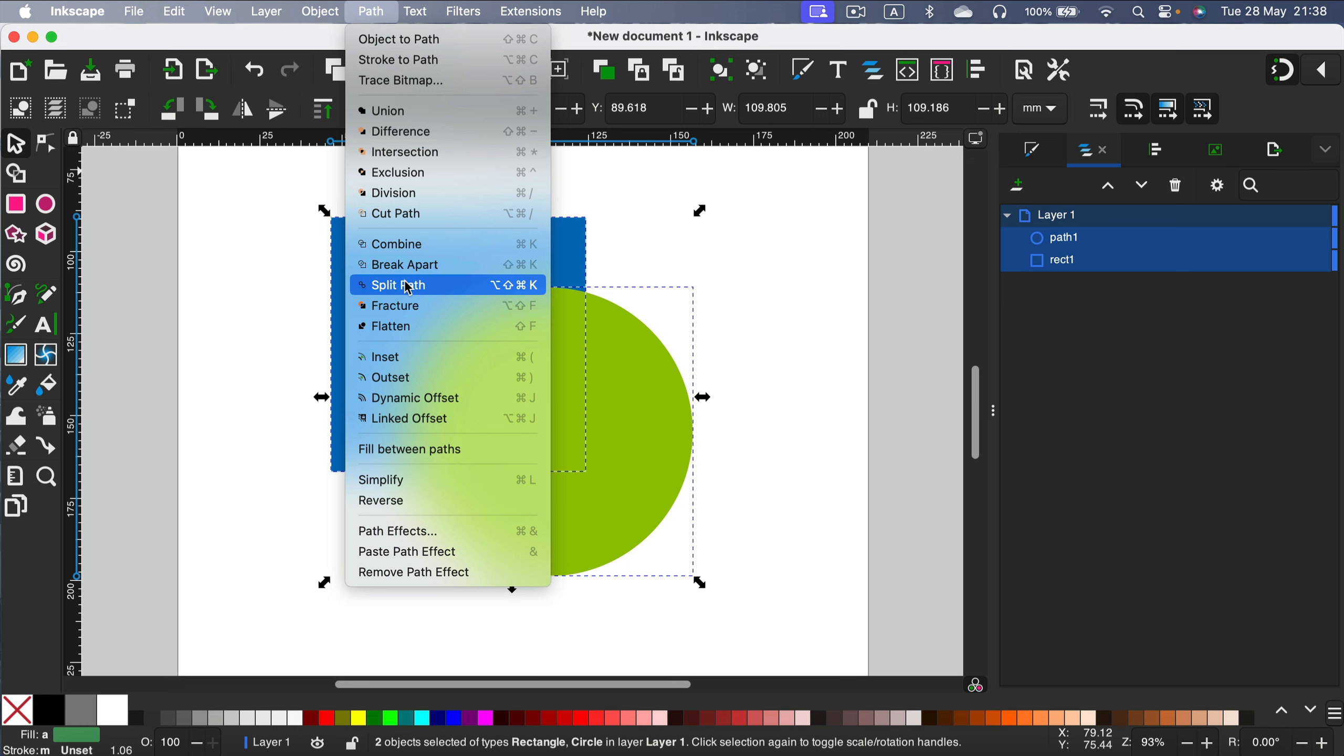
click(440, 307)
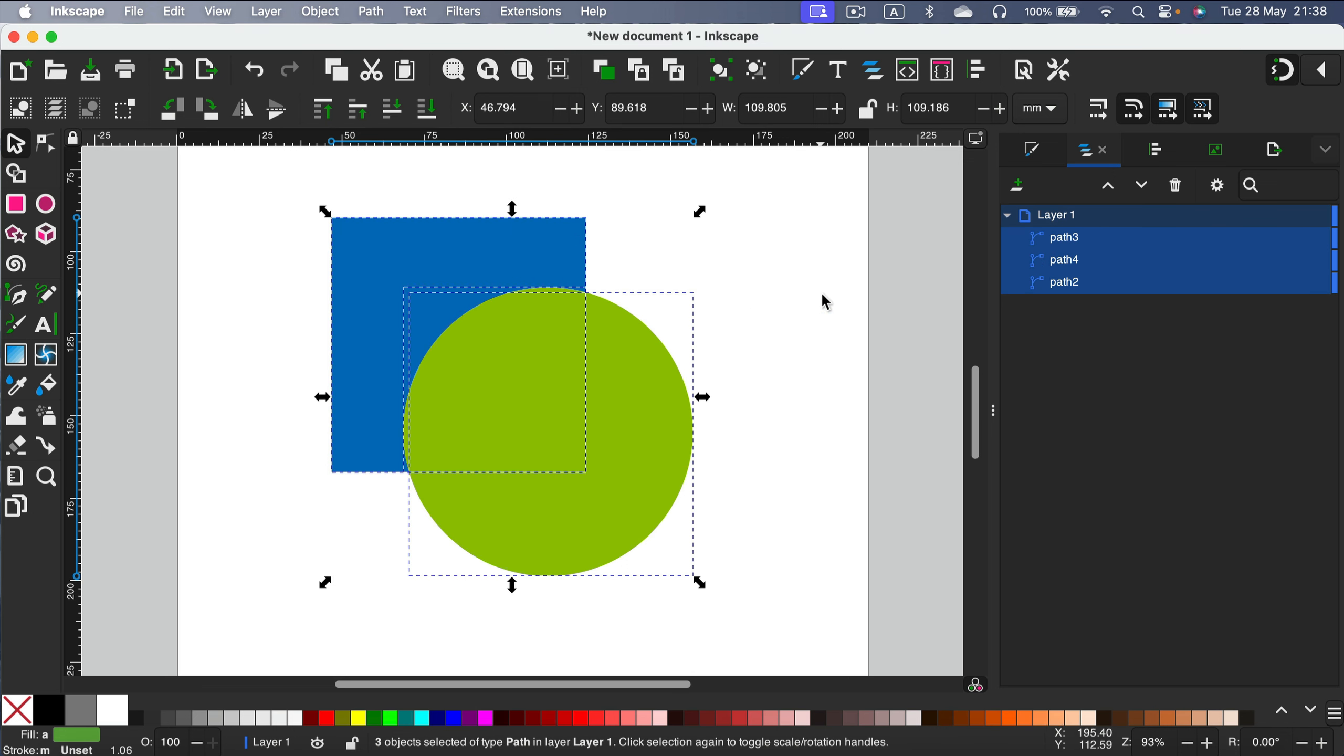
click(793, 299)
Drag the fractured circle pieces and the overlap piece apart from the square.
drag(693, 451, 809, 506)
drag(495, 404, 561, 390)
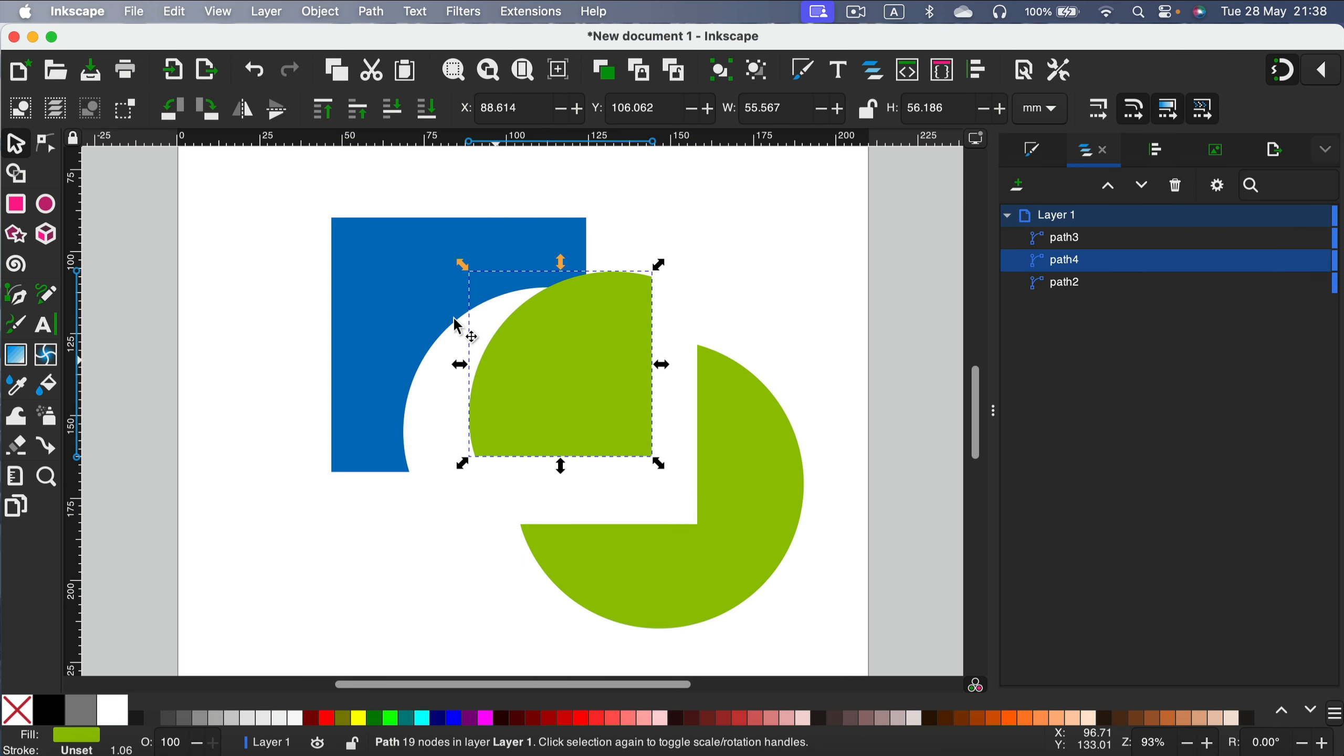
drag(384, 248, 330, 216)
drag(636, 336, 609, 324)
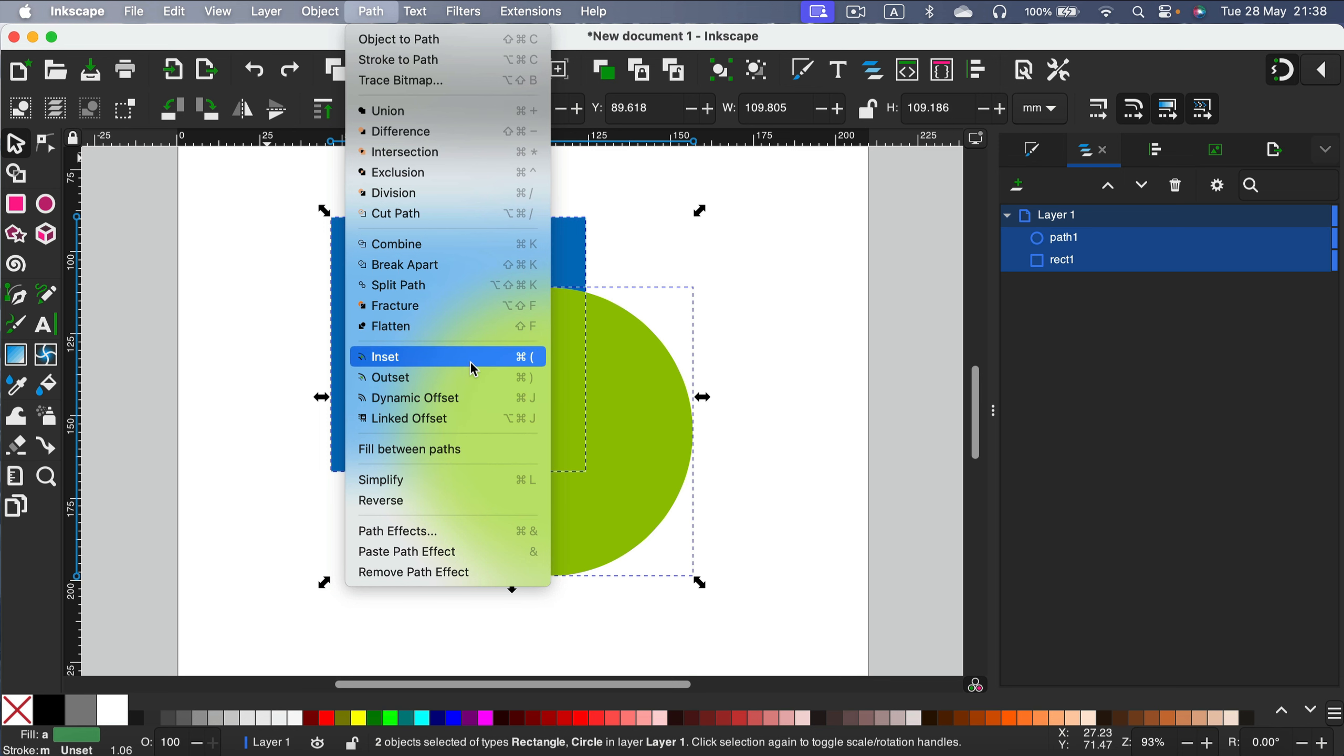
Apply Flatten to the square and circle, then drag the circle down and right away from the trimmed square.
click(461, 332)
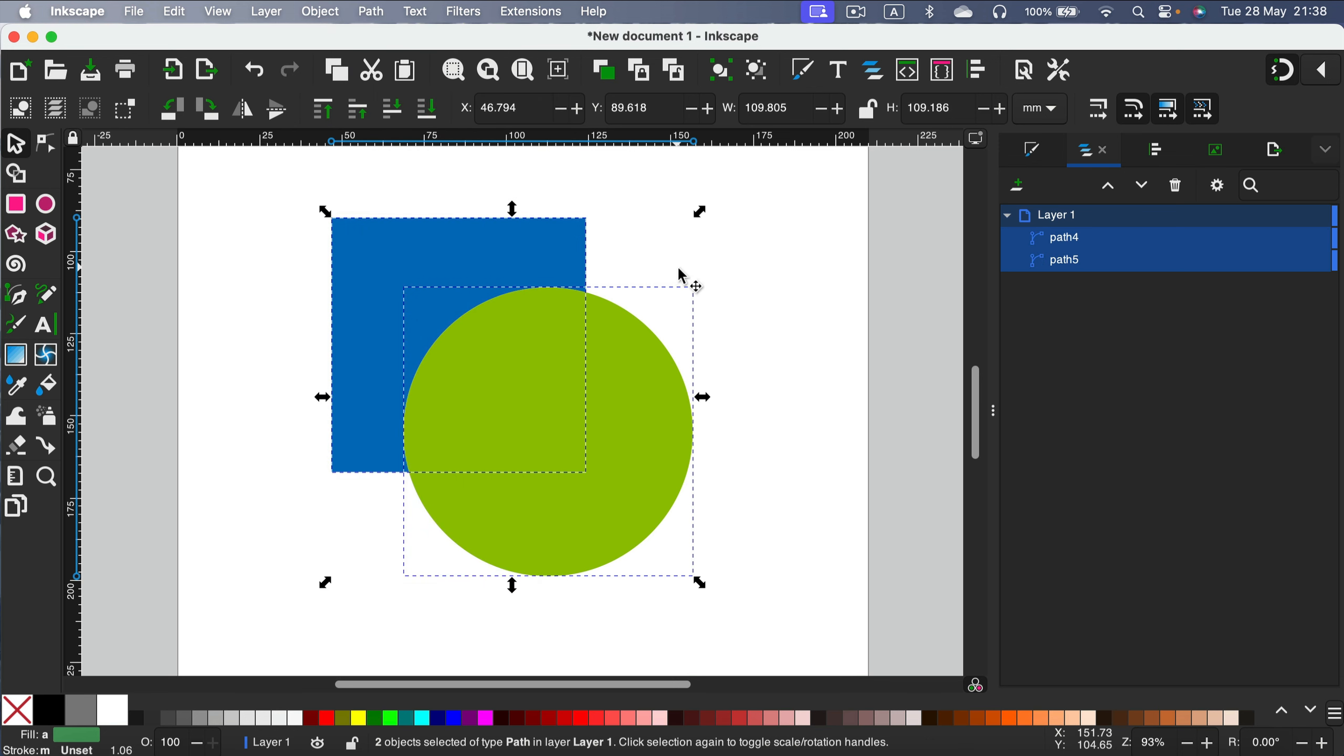
drag(609, 419, 735, 408)
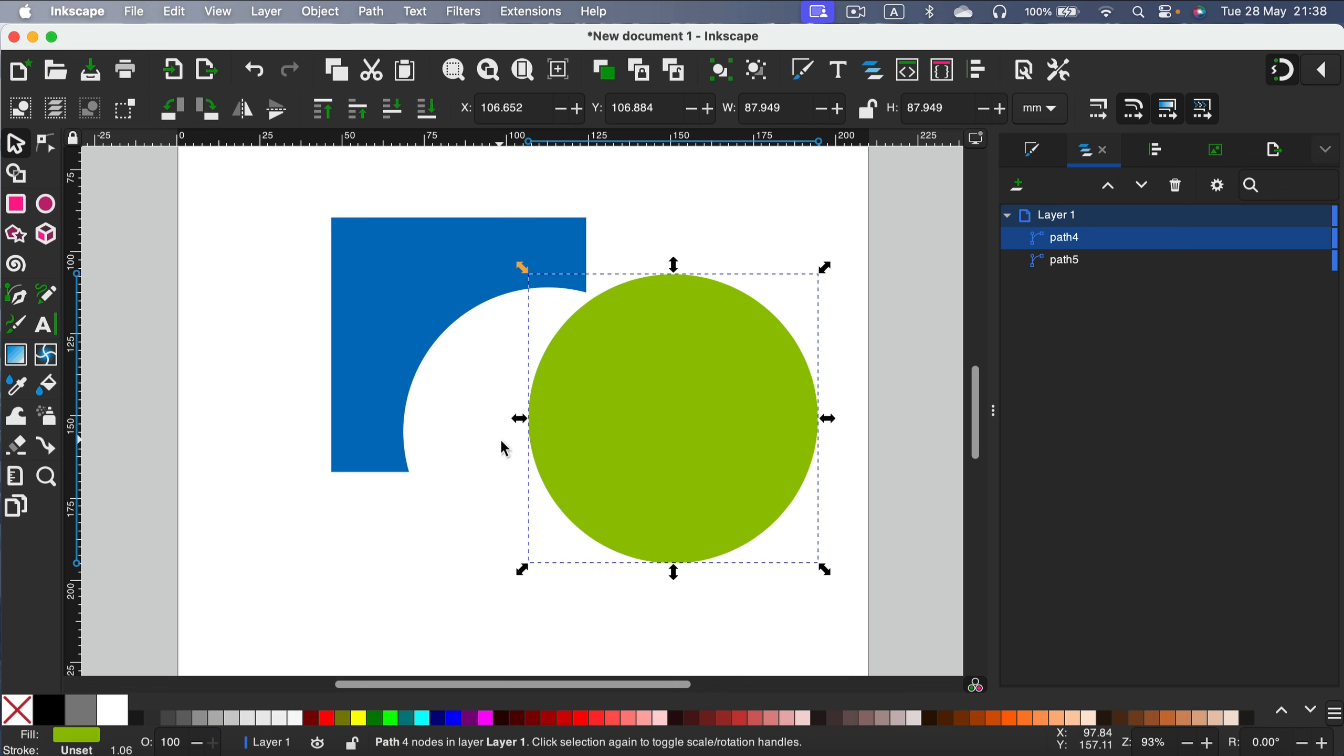
drag(680, 355, 704, 438)
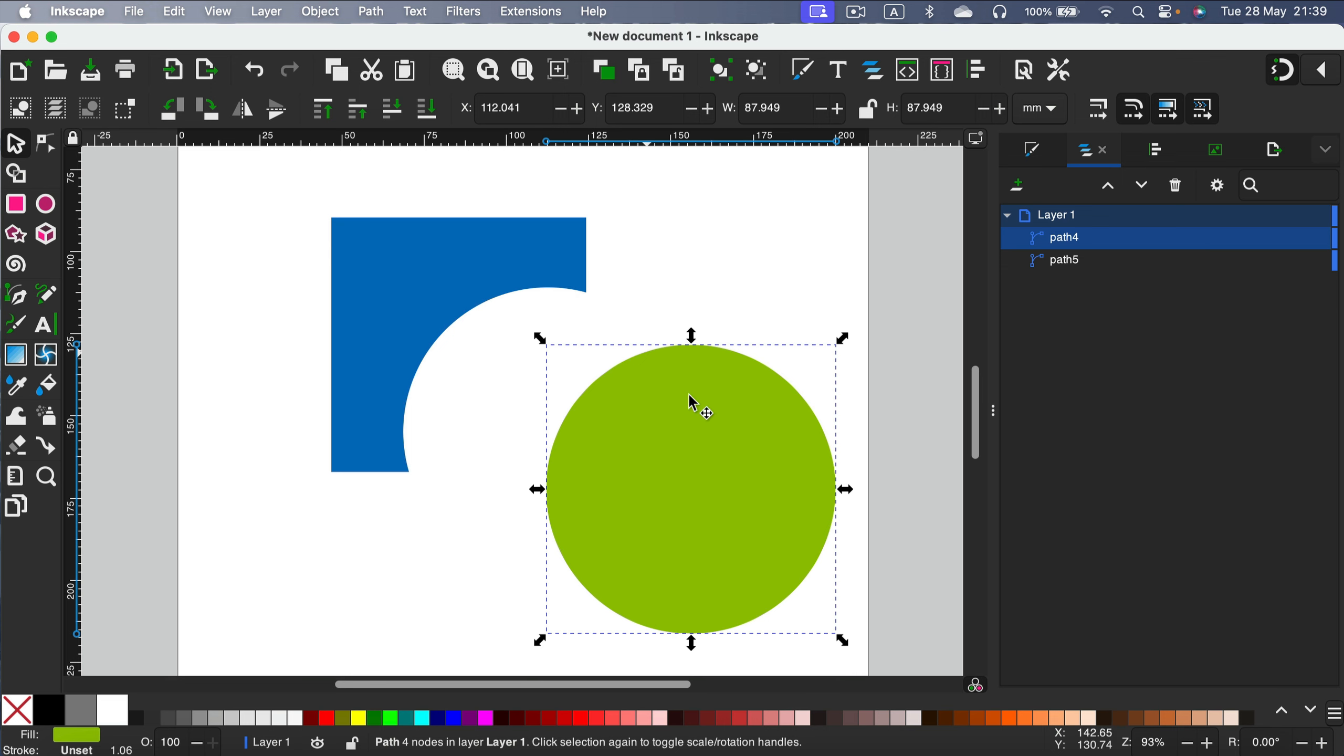
Move the circle back over the square, then undo back to the original overlapping square and circle.
drag(726, 522, 582, 459)
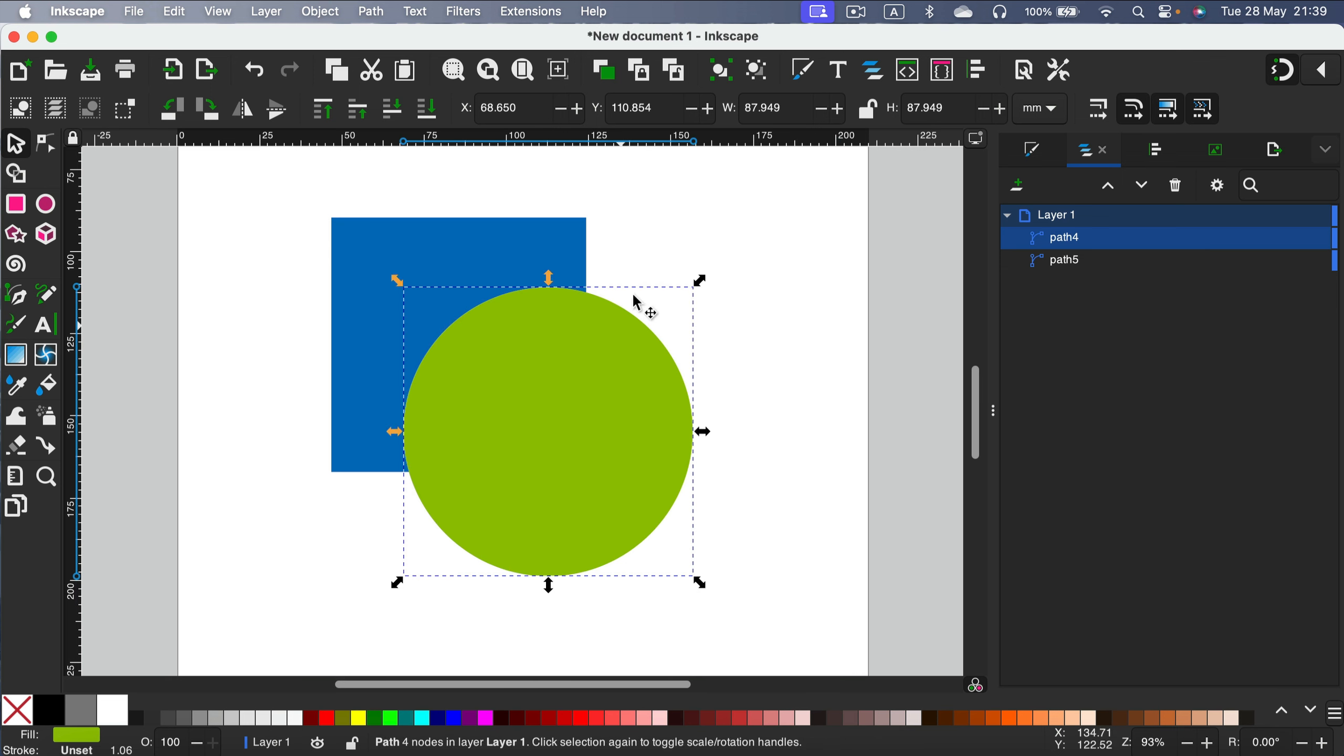
click(774, 231)
drag(795, 178, 745, 300)
key(super+z)
key(super+z)
key(super+z)
key(super+z)
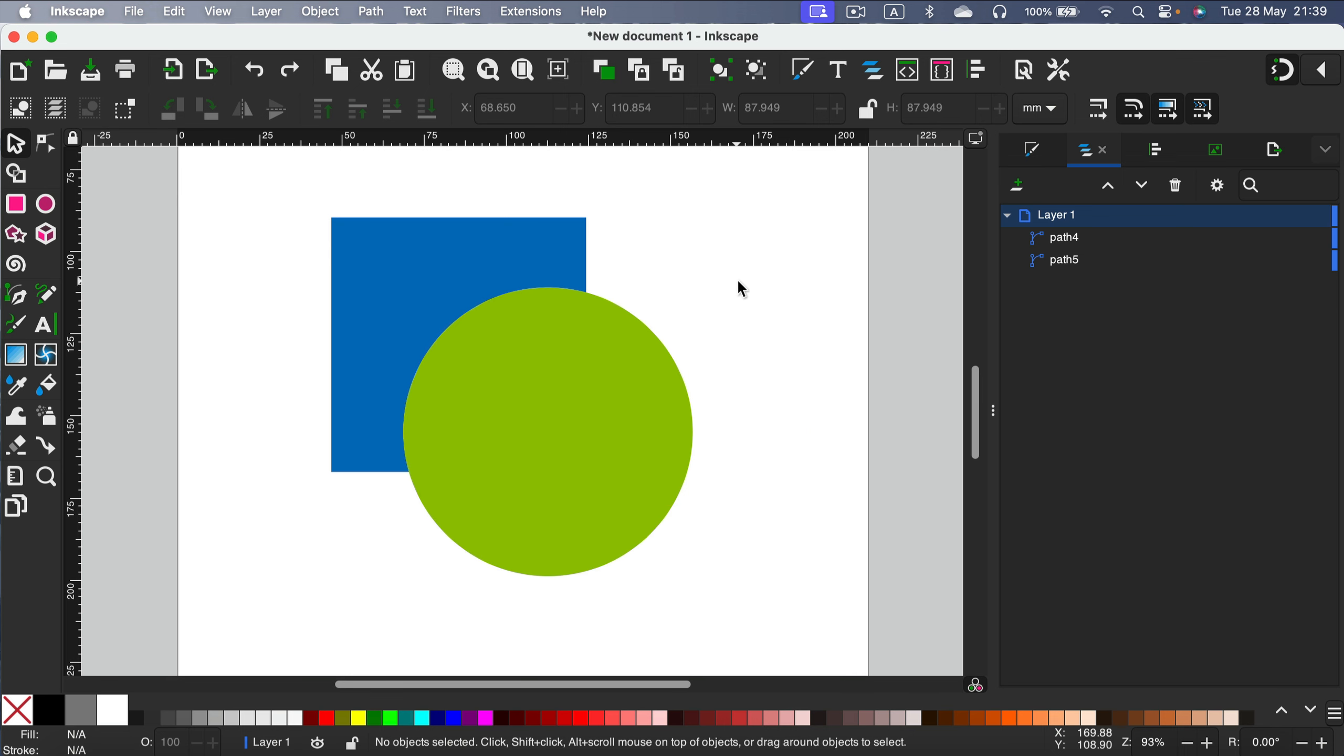
Select both the square and the circle and browse the Path menu's operations.
drag(754, 178, 261, 621)
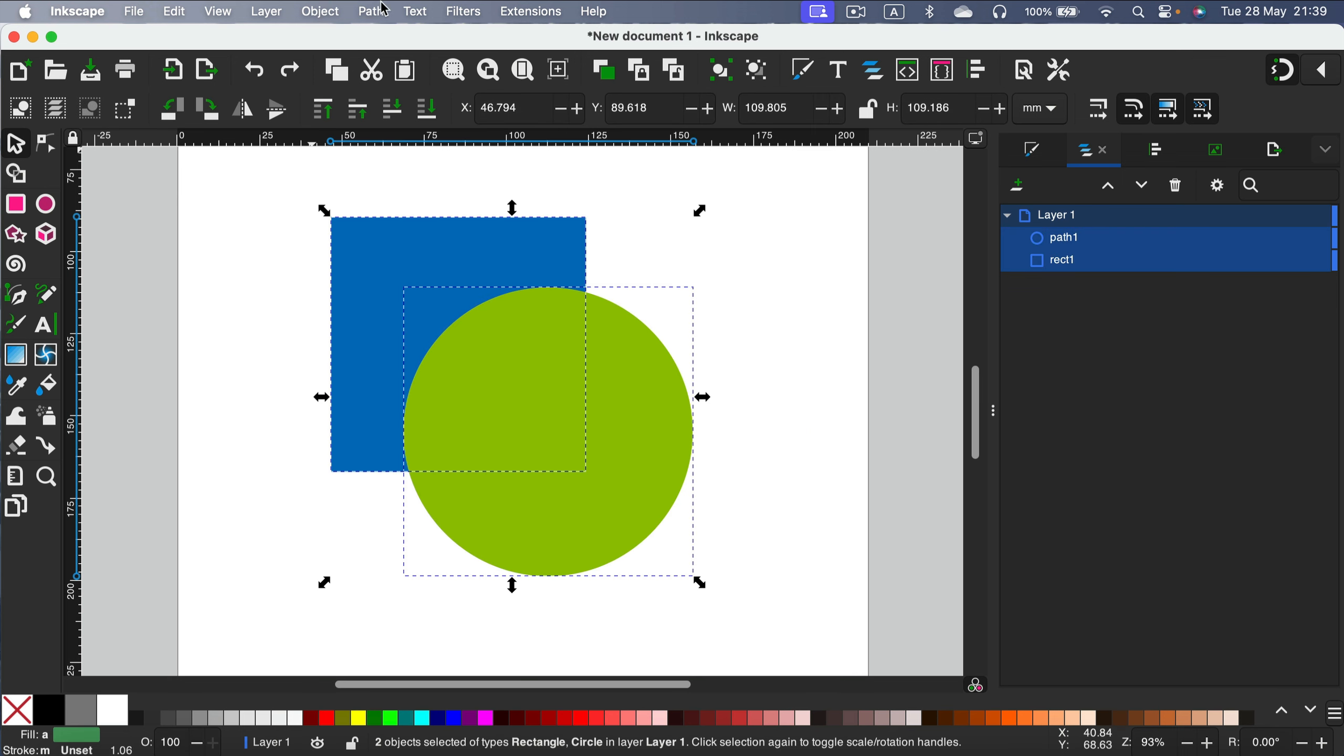
click(385, 10)
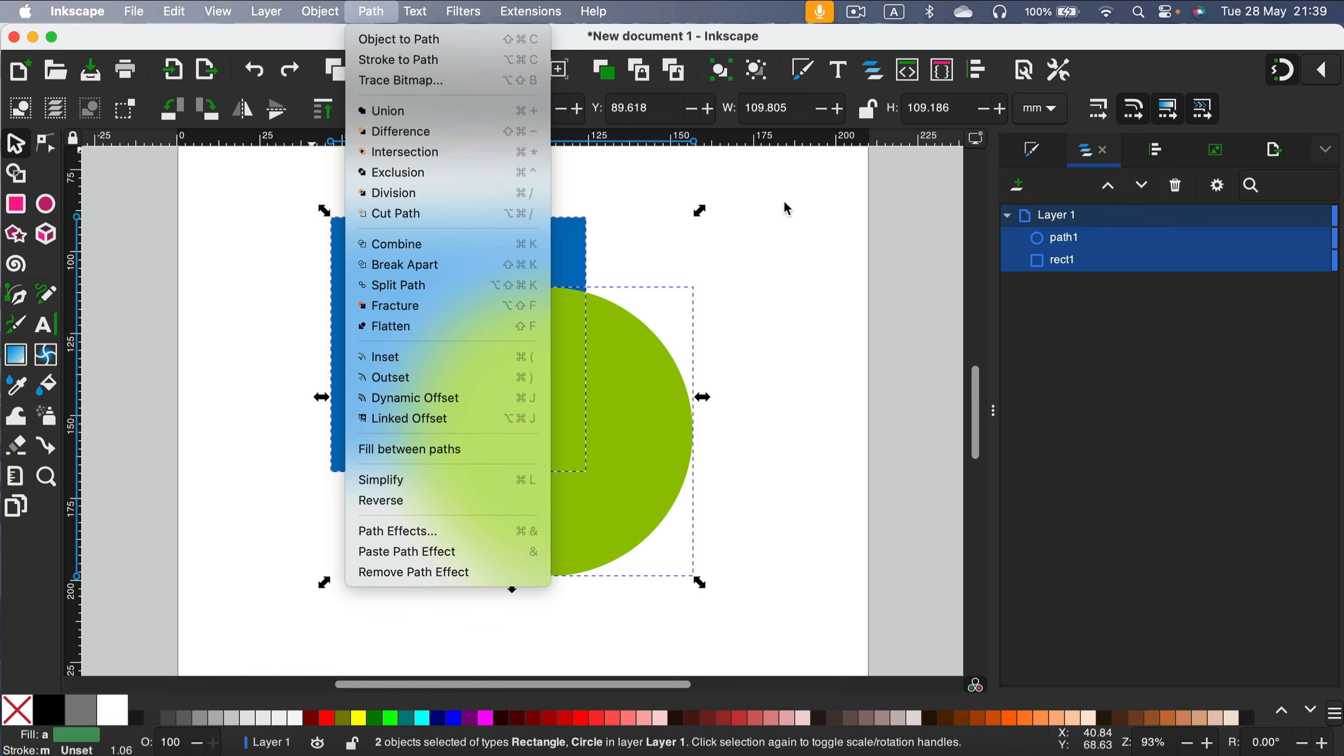
click(817, 195)
click(630, 452)
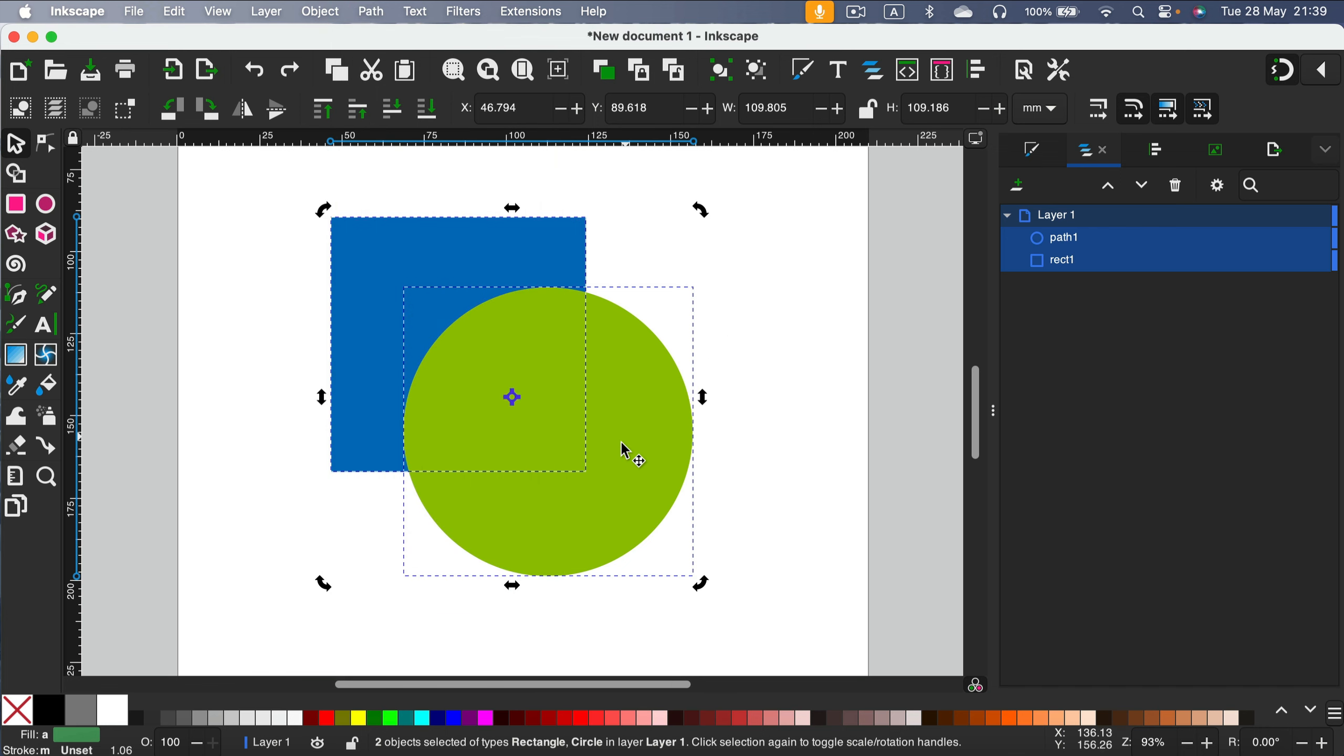
click(718, 345)
Nudge the circle slightly upward, then select both the square and the circle again.
click(620, 430)
drag(620, 427, 556, 422)
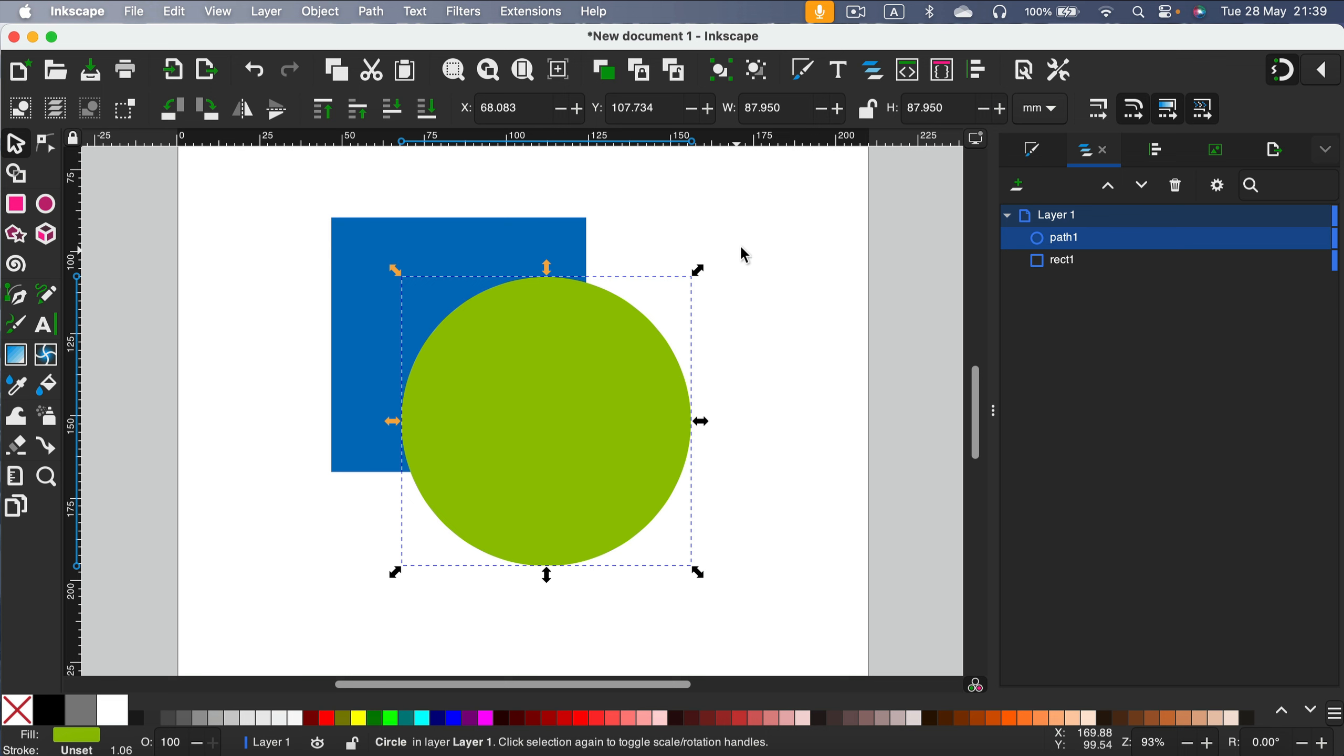
click(799, 176)
drag(799, 175, 253, 653)
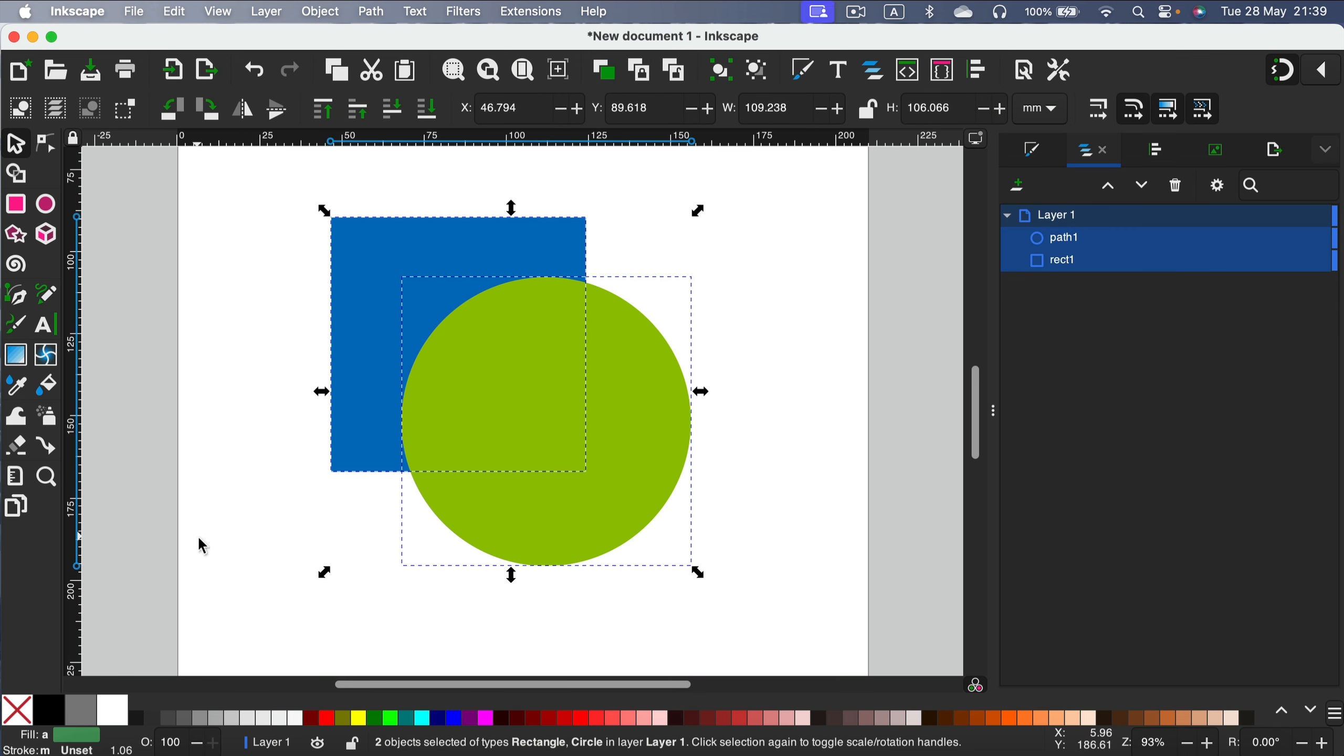
Open the Shape Builder on both shapes and try deleting fragments by dragging over them, then undo the deletion.
click(20, 176)
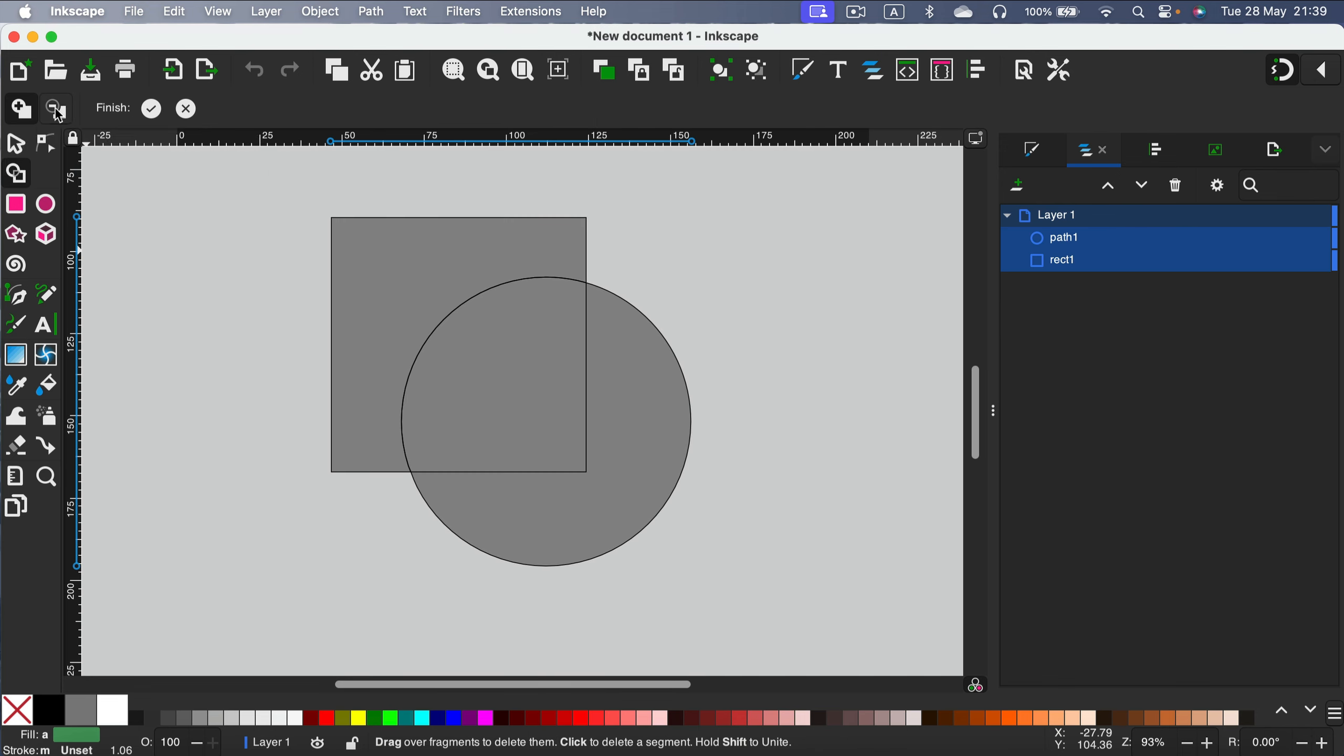
mouse_move(440, 304)
mouse_down()
mouse_move(586, 420)
mouse_move(474, 373)
mouse_up()
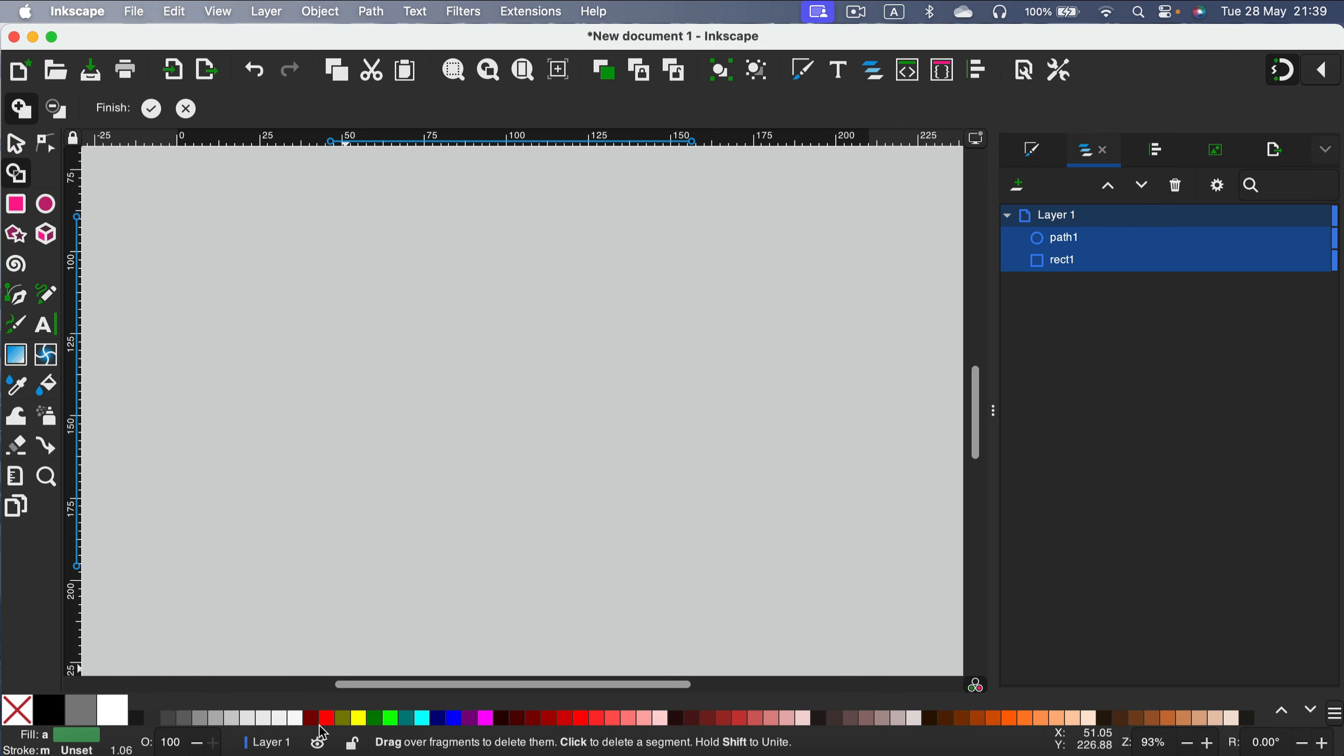
key(super+z)
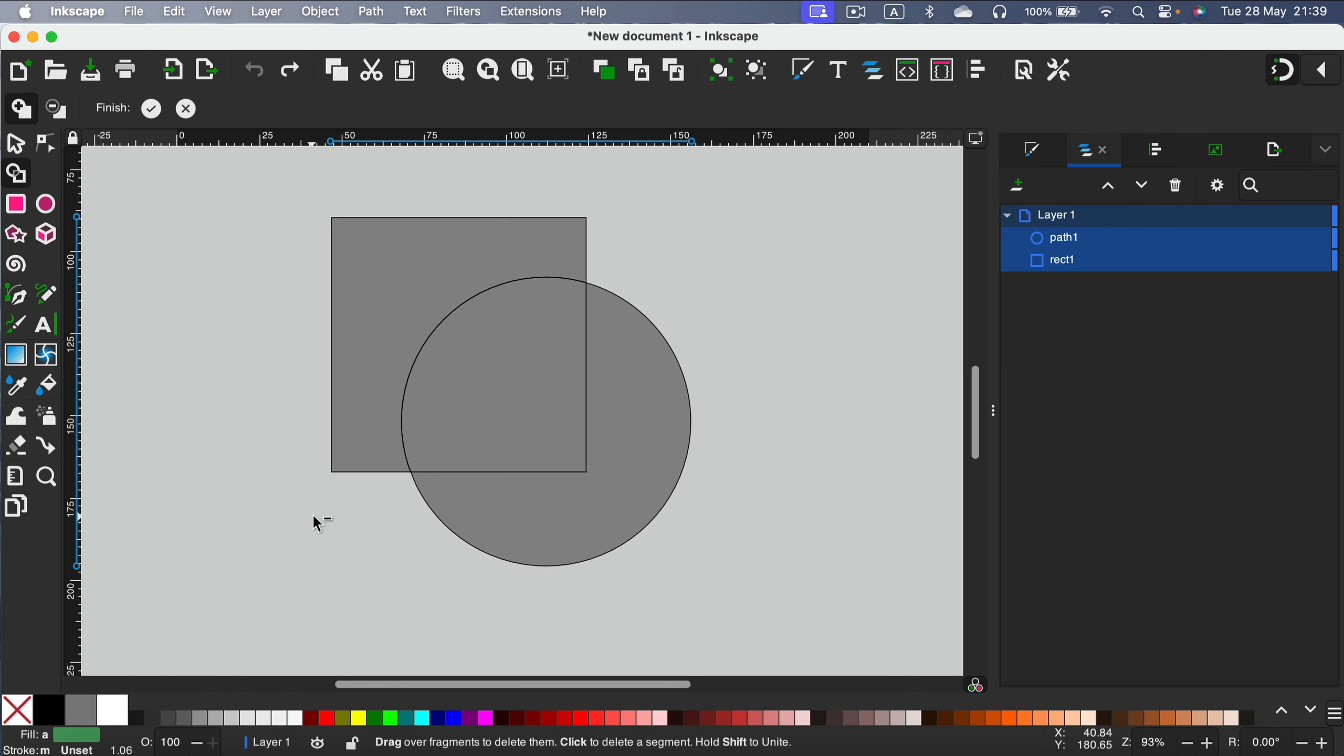
In Shape Builder union mode, unite the square fragment with the circle fragments into one shape and finish.
click(25, 117)
click(376, 250)
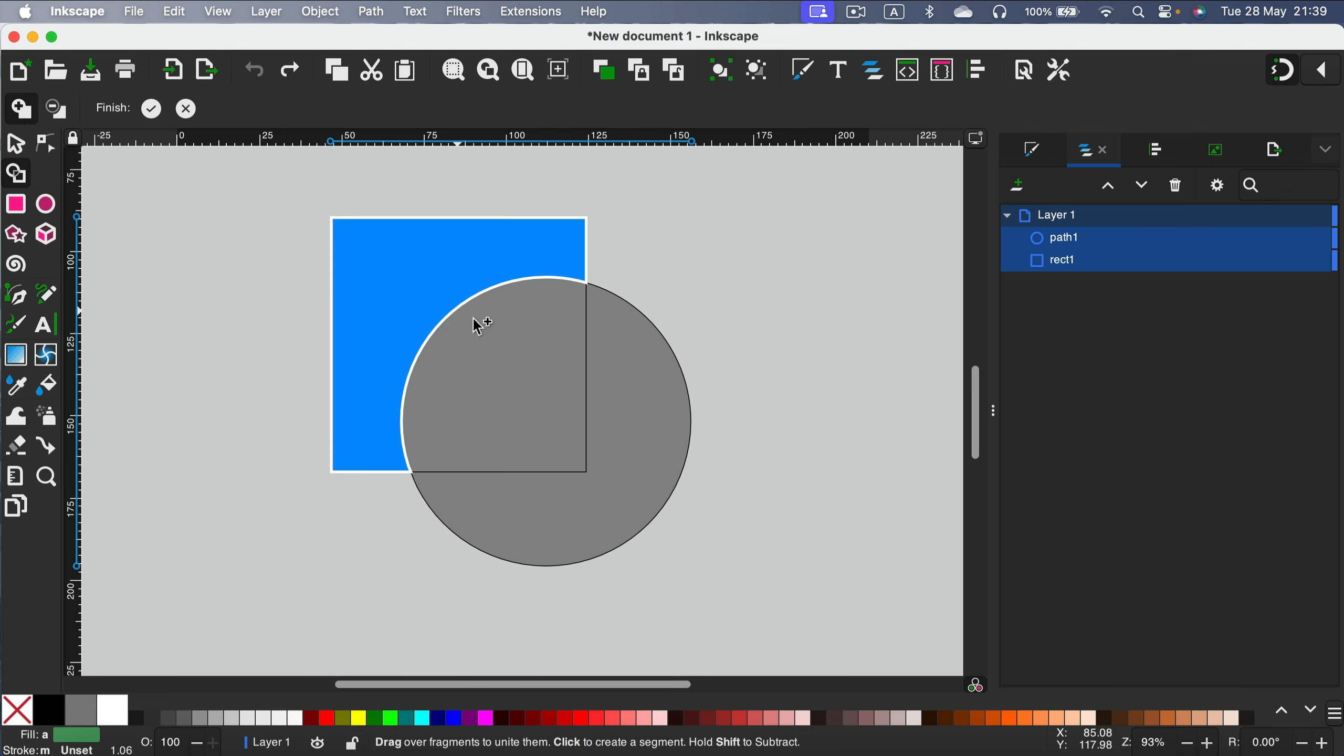
drag(475, 320, 615, 399)
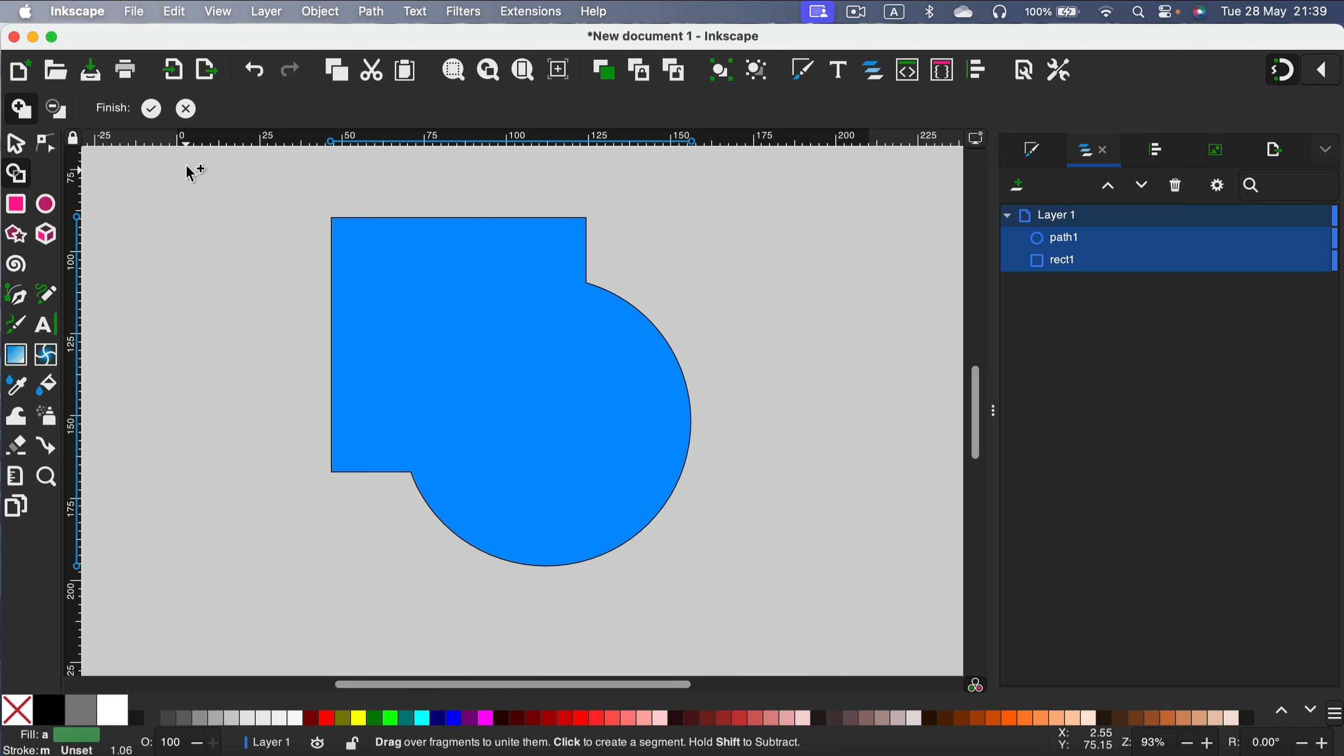
click(152, 109)
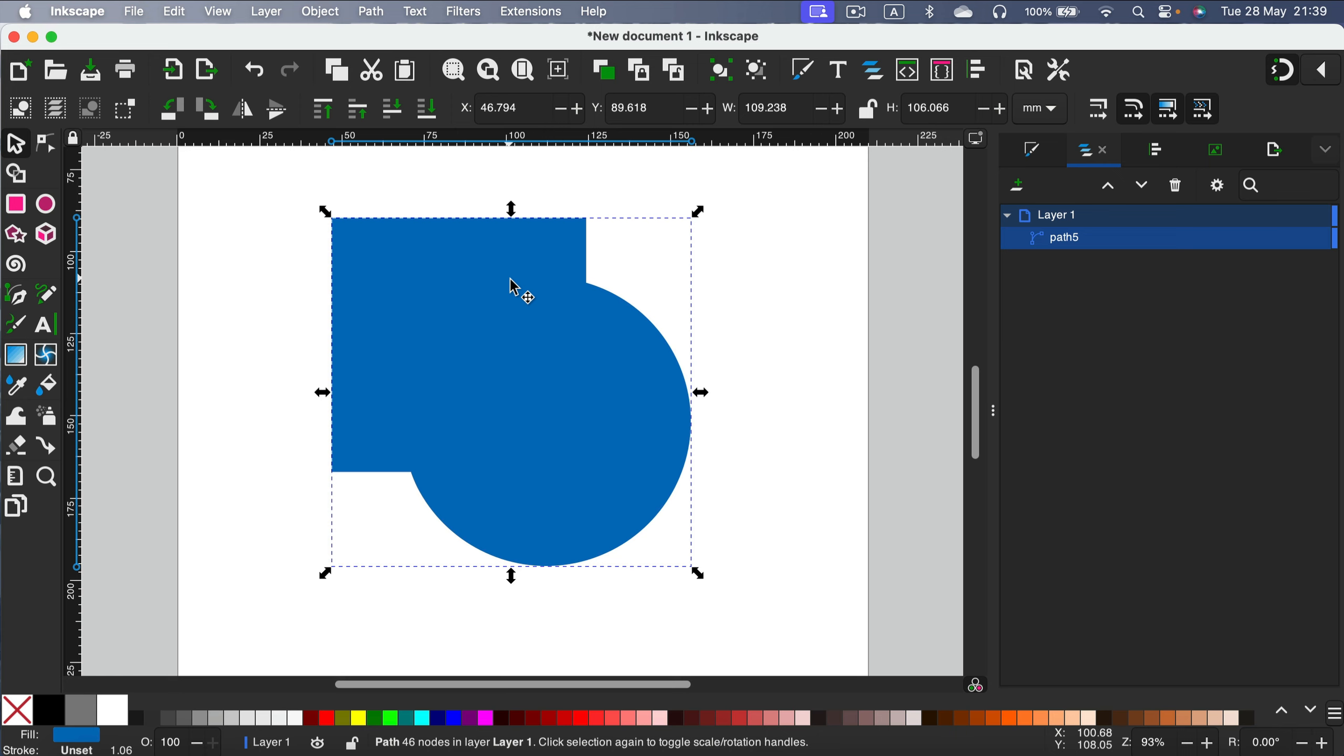